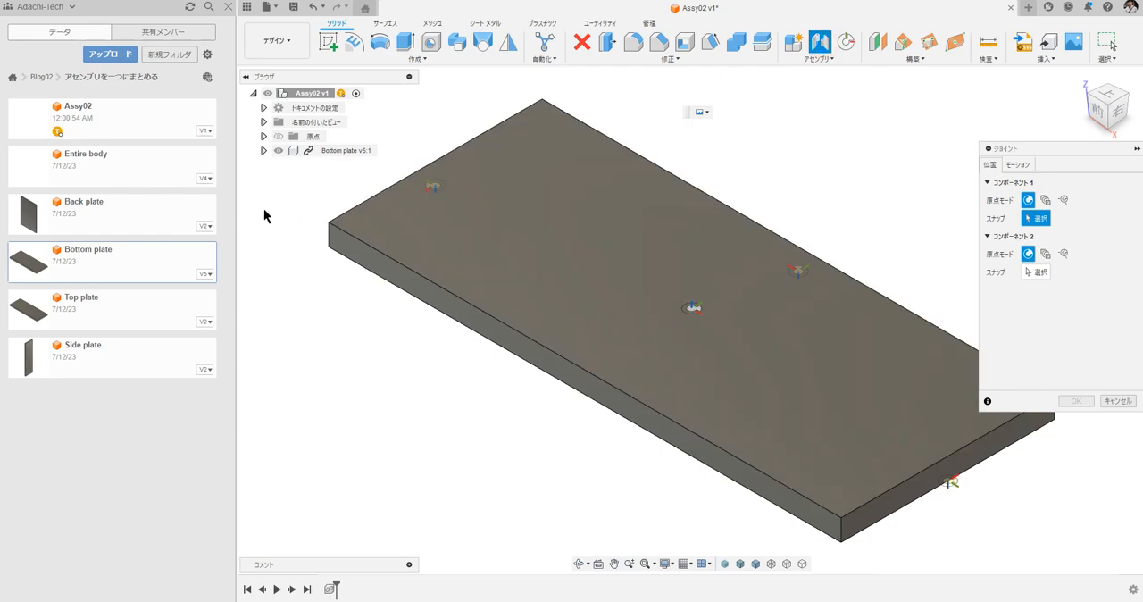
# Join the bottom plate's origin point to the assembly's origin point with zero angle and offsets.
pyautogui.click(264, 150)
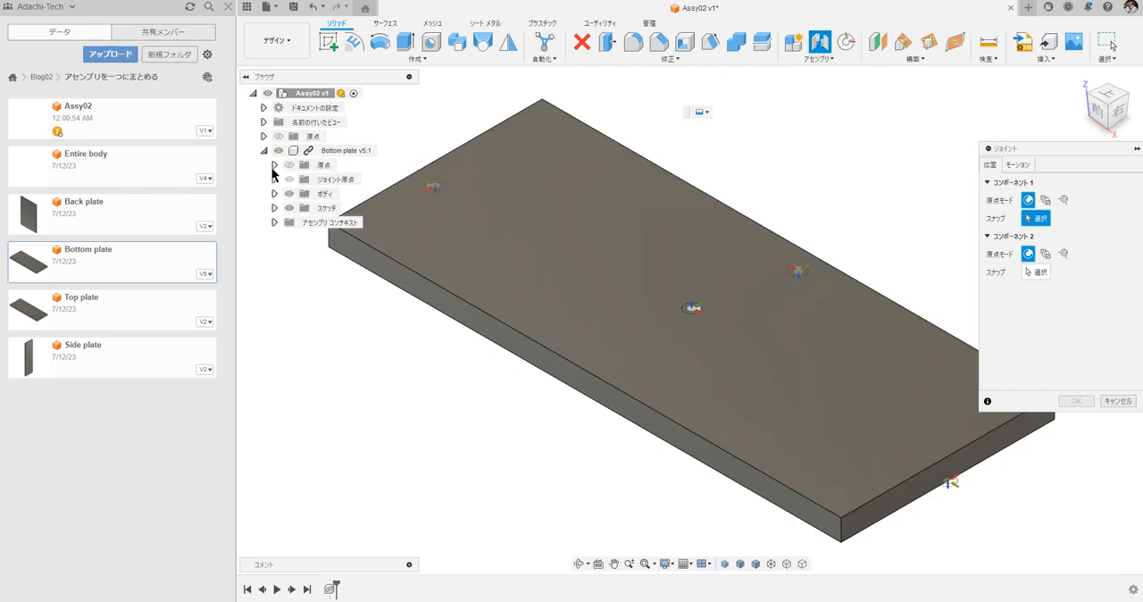
pyautogui.click(274, 165)
pyautogui.click(330, 179)
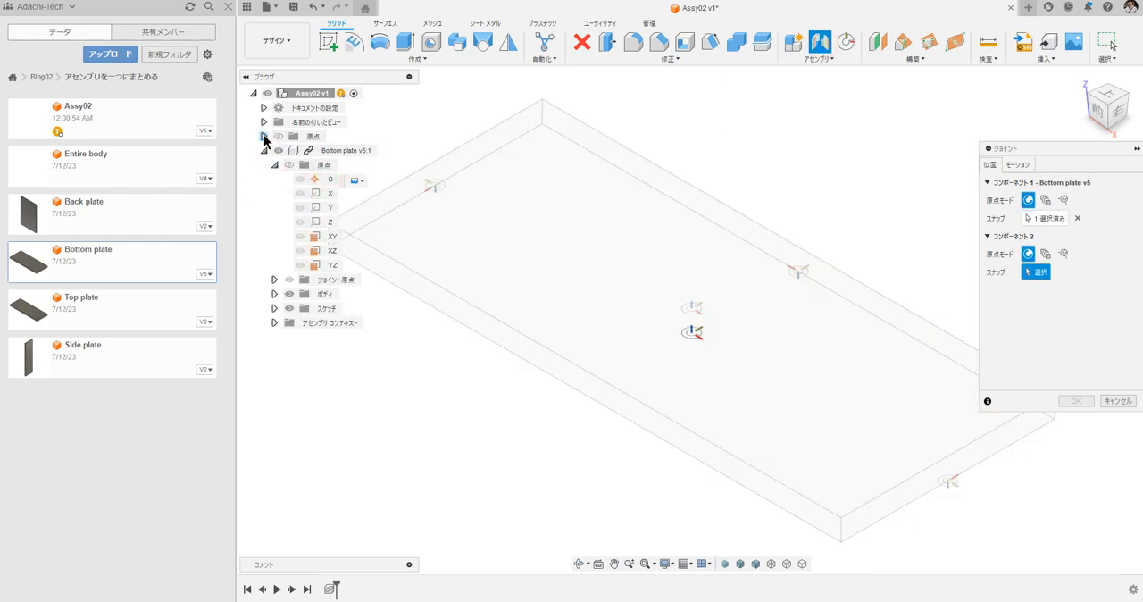
pyautogui.click(264, 136)
pyautogui.click(325, 151)
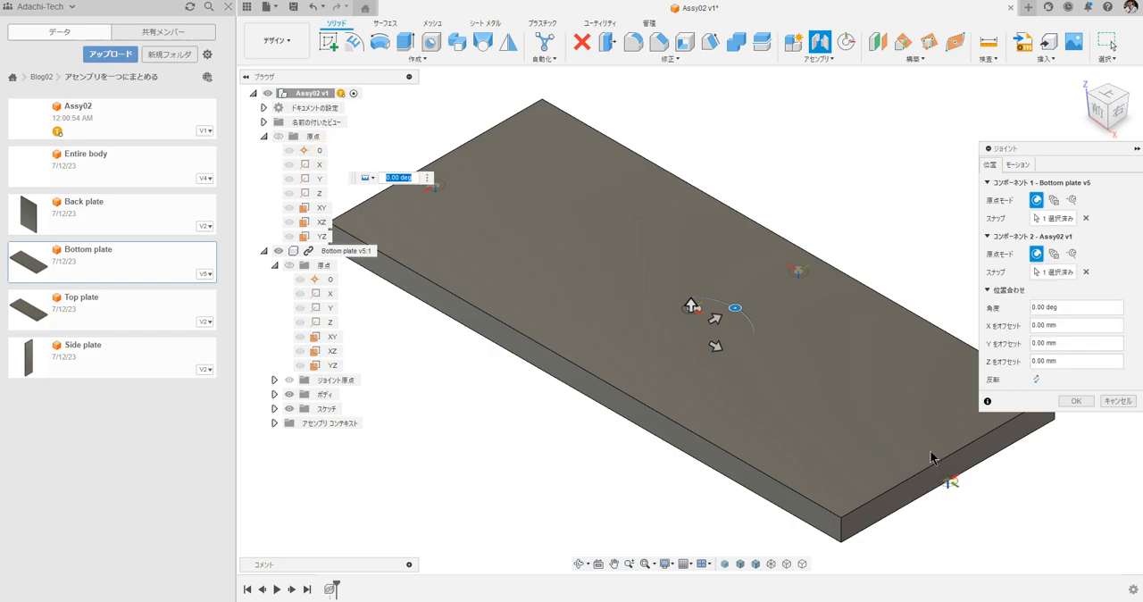
pyautogui.click(1081, 402)
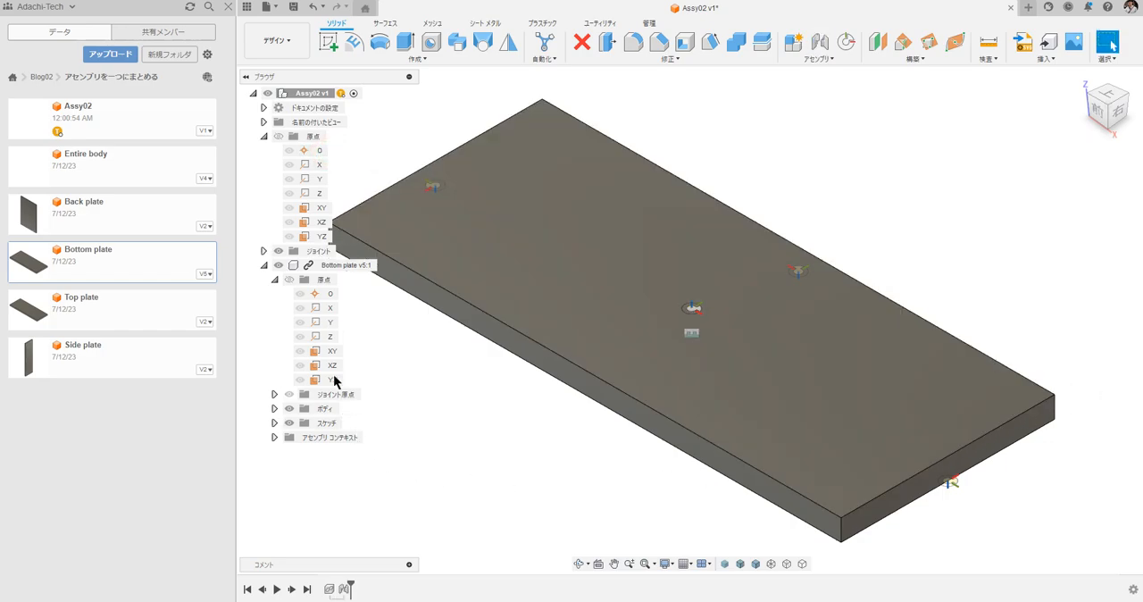
# Collapse the assembly origin, the bottom plate's origin and the bottom plate component in the browser tree.
pyautogui.click(262, 137)
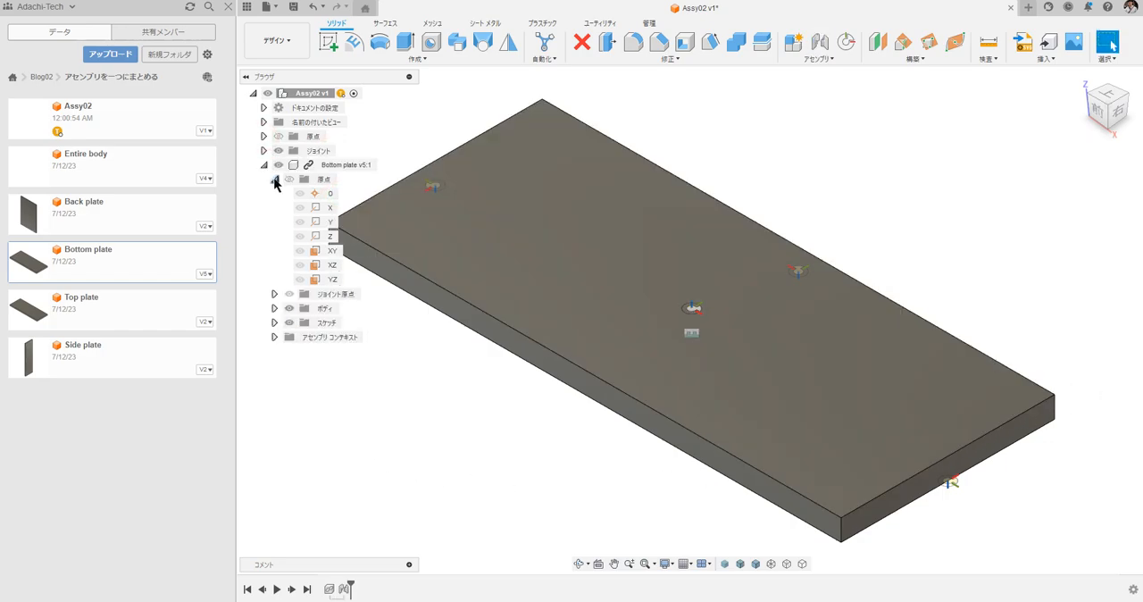
pyautogui.click(274, 179)
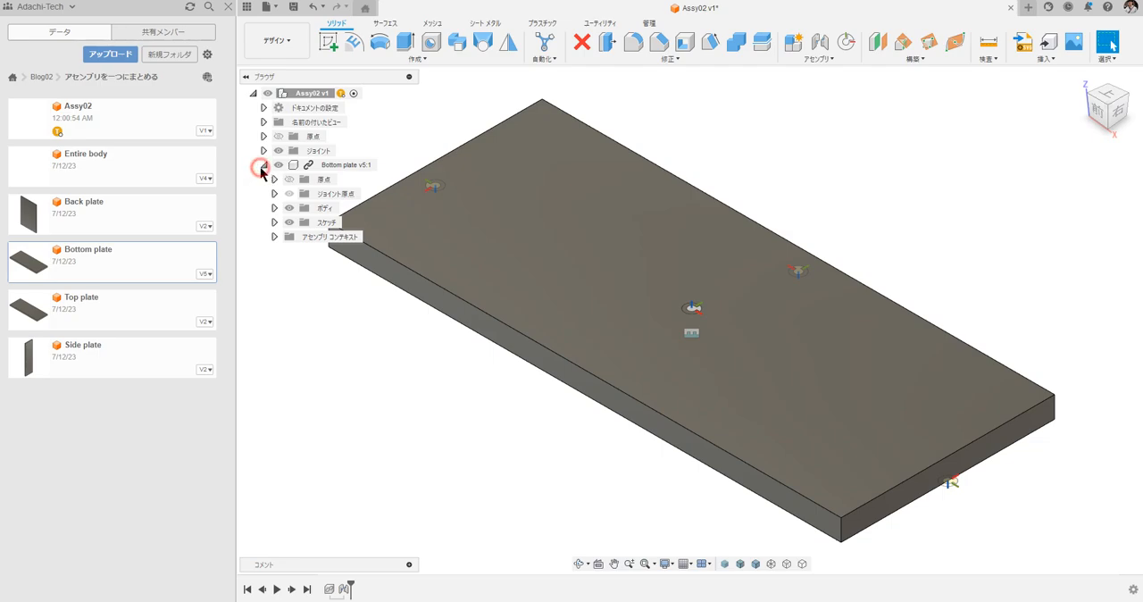
pyautogui.click(261, 166)
# Insert the Side plate component into the assembly at its default position.
pyautogui.click(433, 503)
pyautogui.scroll(-5, 443, 451)
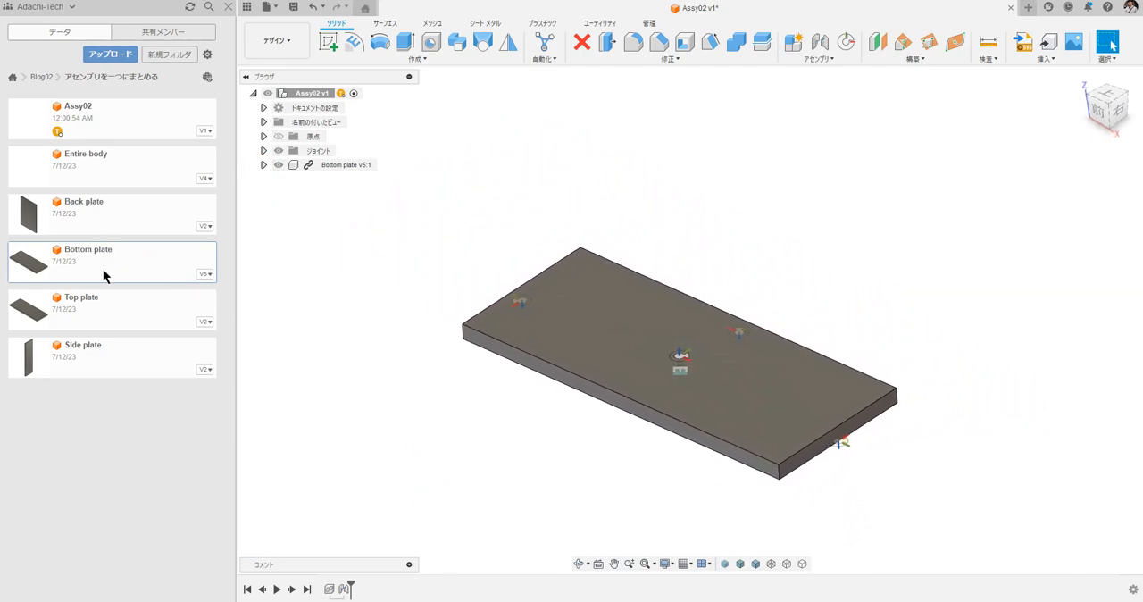
pyautogui.moveTo(96, 356); pyautogui.dragTo(851, 215)
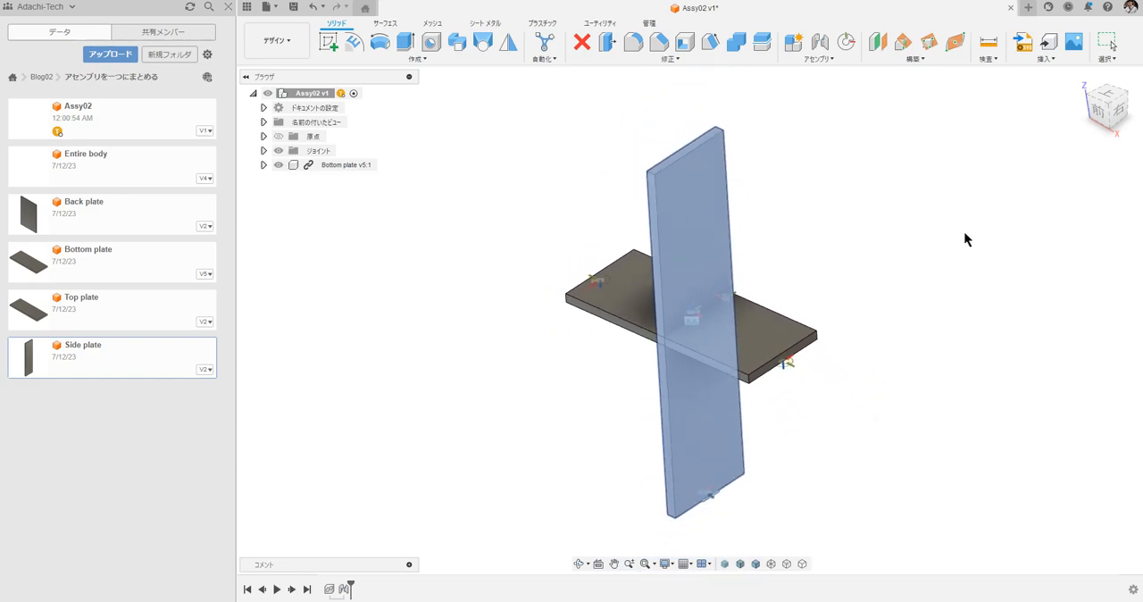
pyautogui.click(1077, 382)
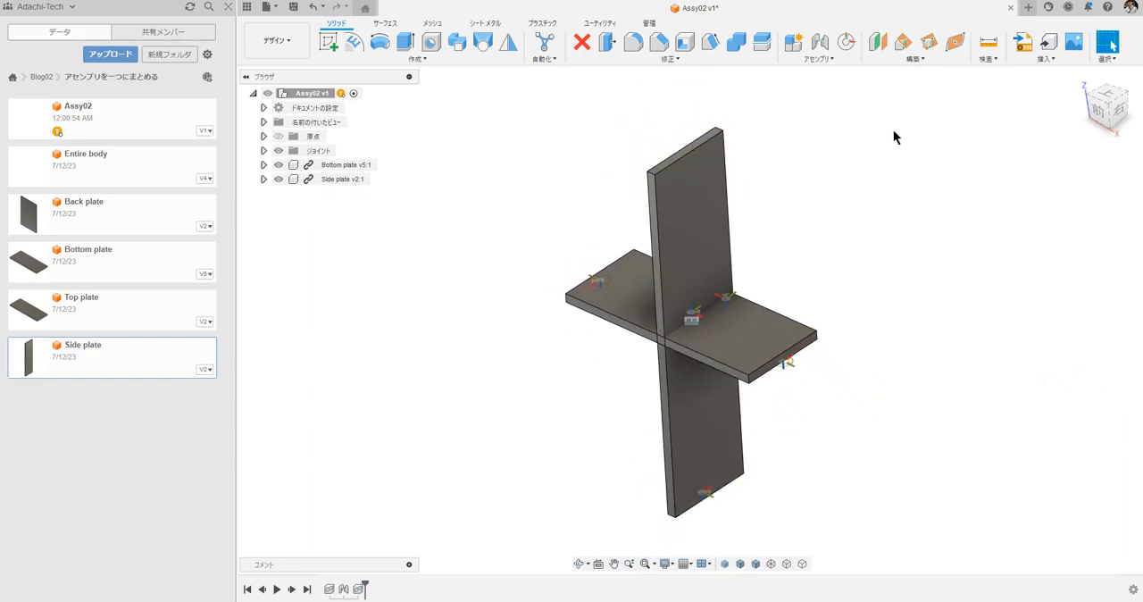
# Join the joint origin at the side plate's lower end to the one at the bottom plate's right end, with the direction flipped.
pyautogui.click(826, 46)
pyautogui.keyDown('shift'); pyautogui.moveTo(836, 73); pyautogui.dragTo(722, 391, button='middle'); pyautogui.keyUp('shift')
pyautogui.click(719, 366)
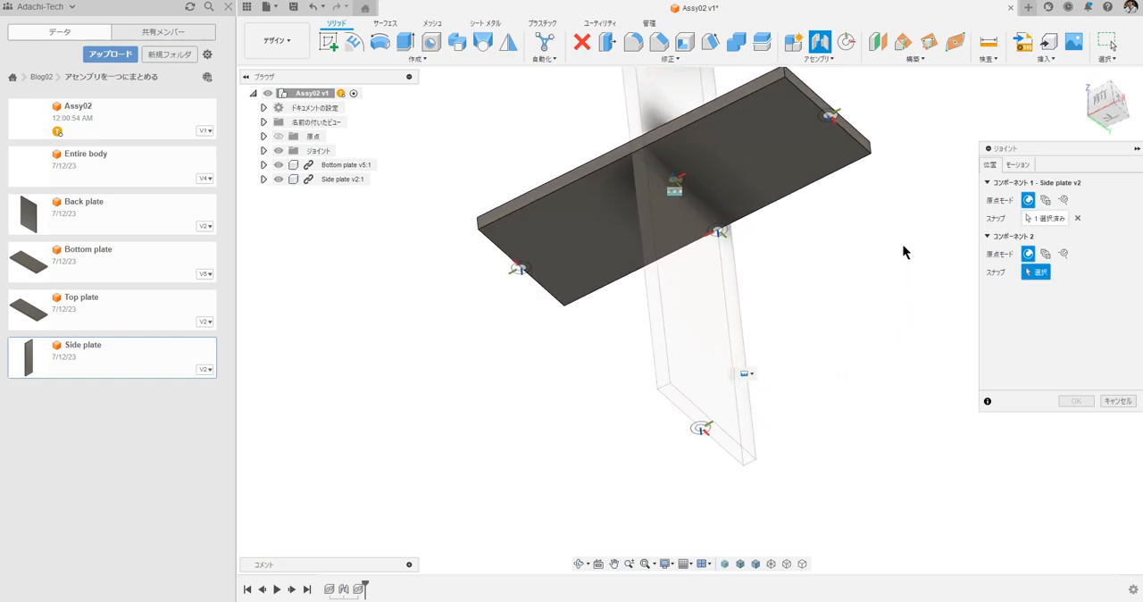
pyautogui.click(819, 142)
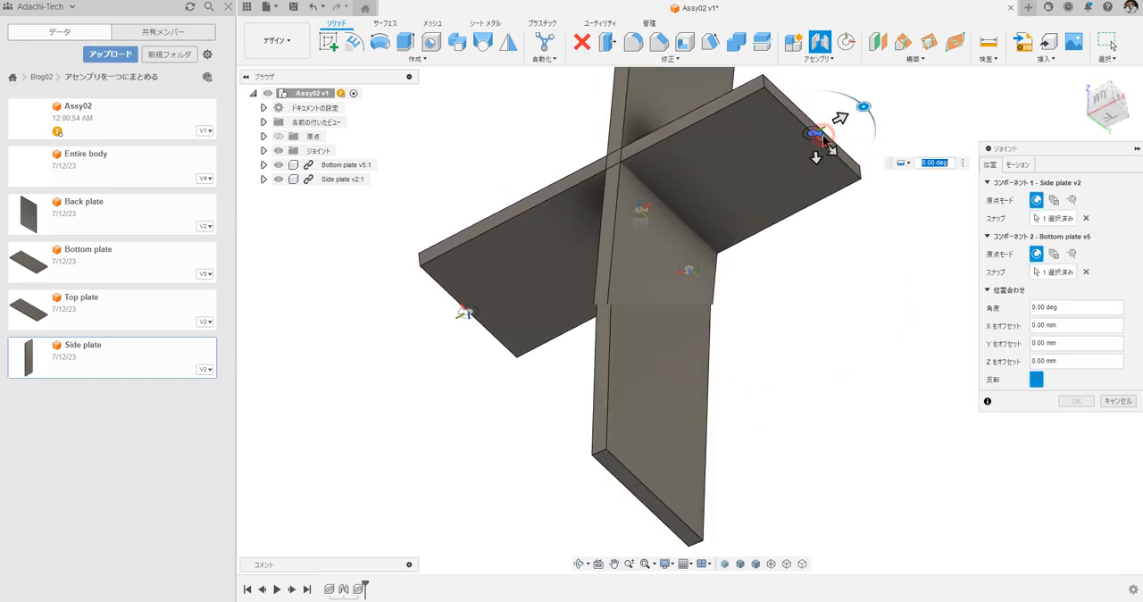
pyautogui.click(1033, 379)
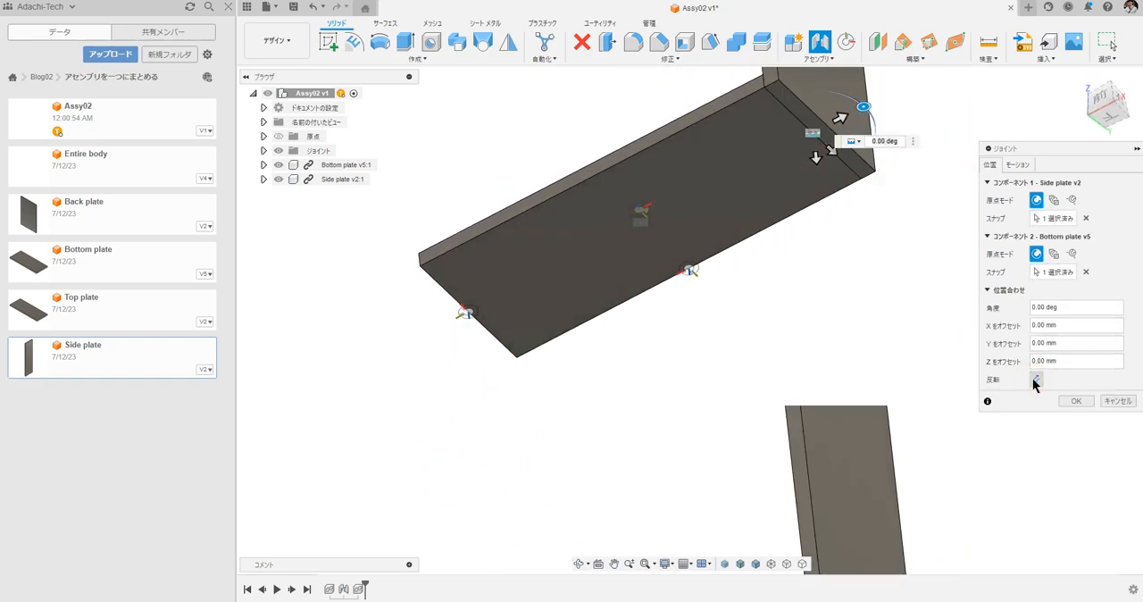
pyautogui.click(1077, 401)
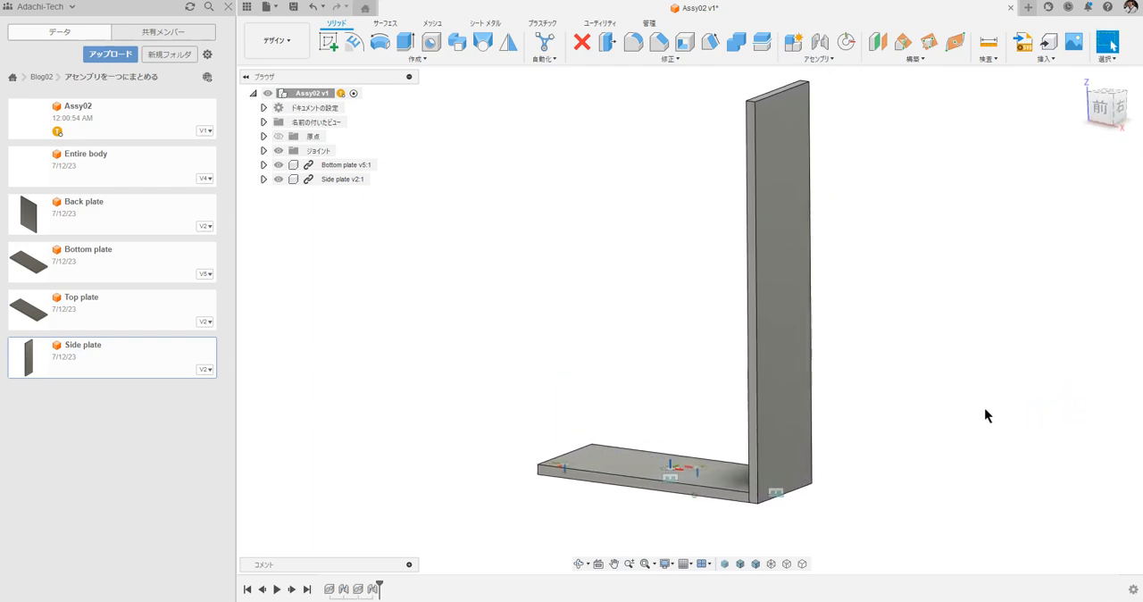
# Insert a second Side plate and snap its lower-end joint origin to the joint origin at the bottom plate's left end.
pyautogui.moveTo(122, 360); pyautogui.dragTo(493, 322)
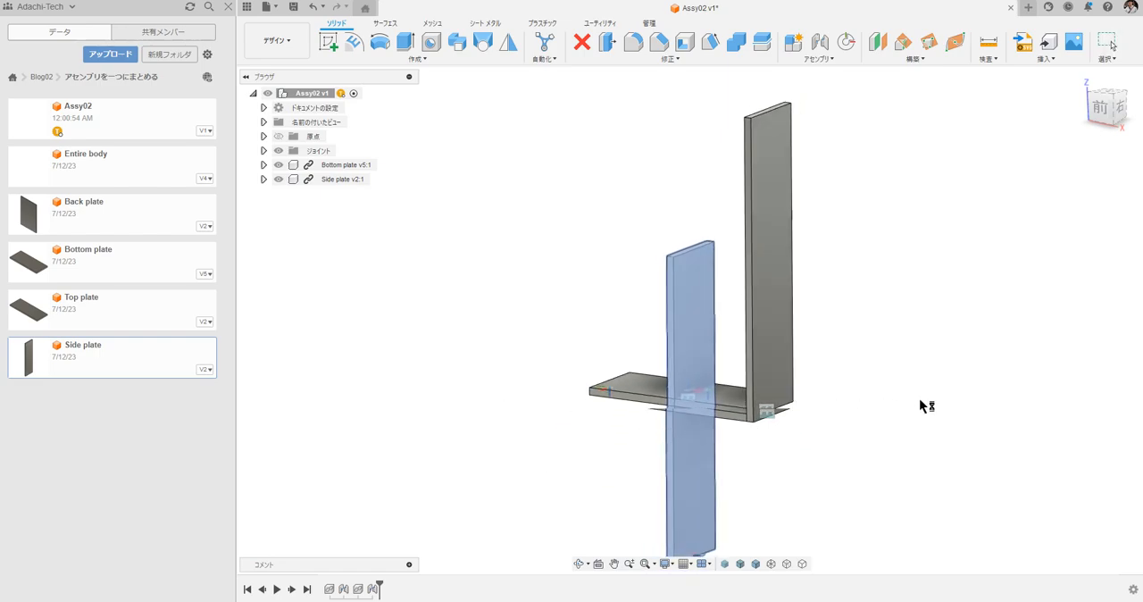
pyautogui.click(1078, 382)
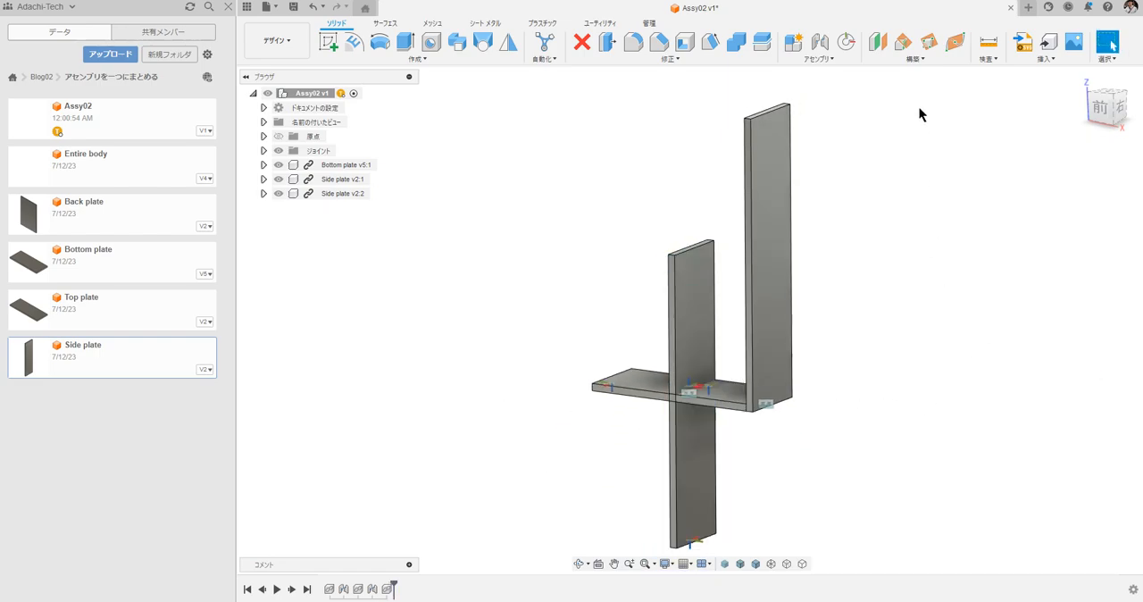
pyautogui.click(819, 43)
pyautogui.scroll(10, 883, 370)
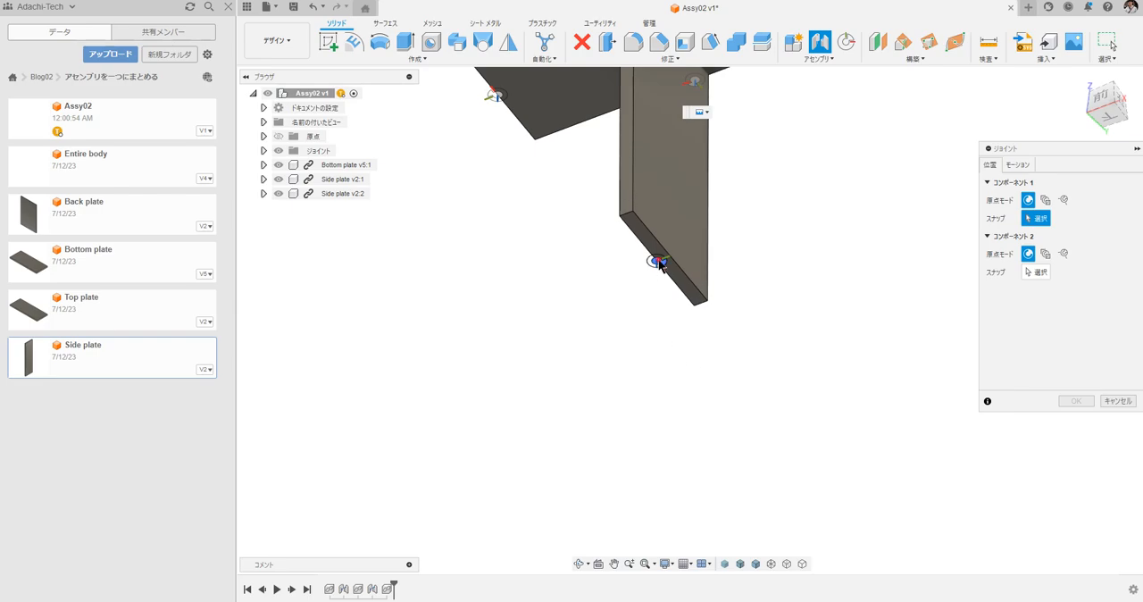
pyautogui.click(658, 261)
pyautogui.scroll(5, 589, 291)
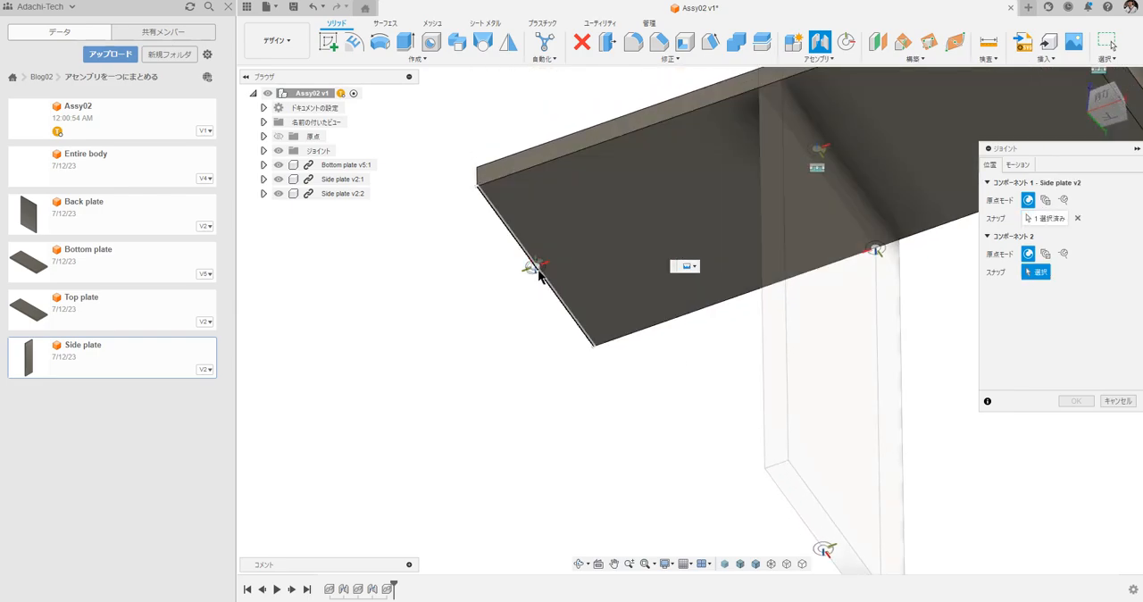
pyautogui.click(534, 268)
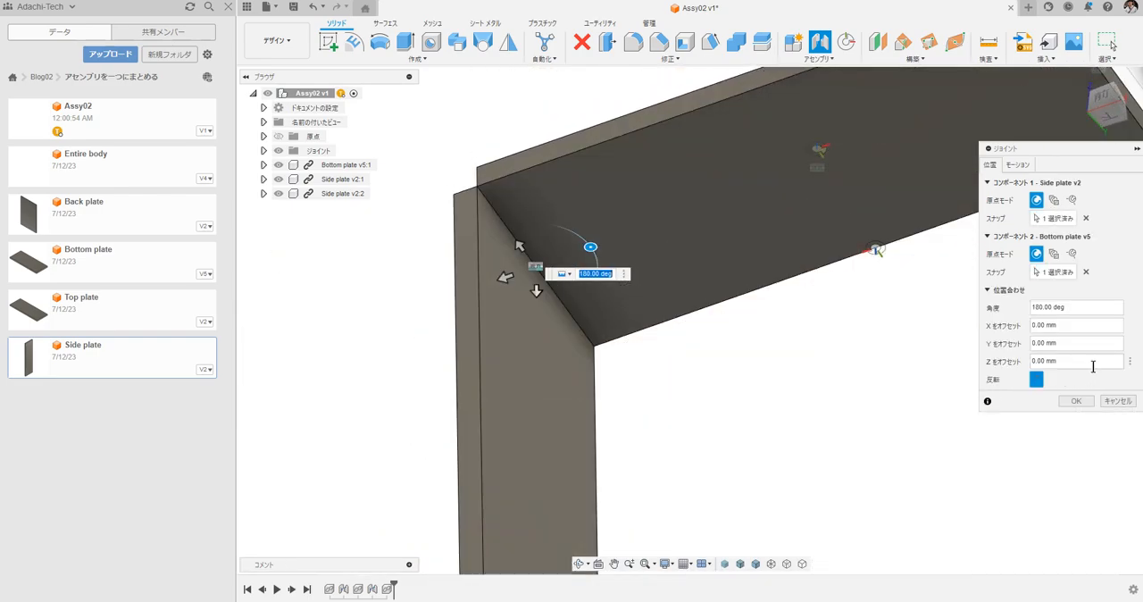
# Flip the second side plate's joint direction and set its angle to 0 deg.
pyautogui.click(1035, 380)
pyautogui.click(1089, 308)
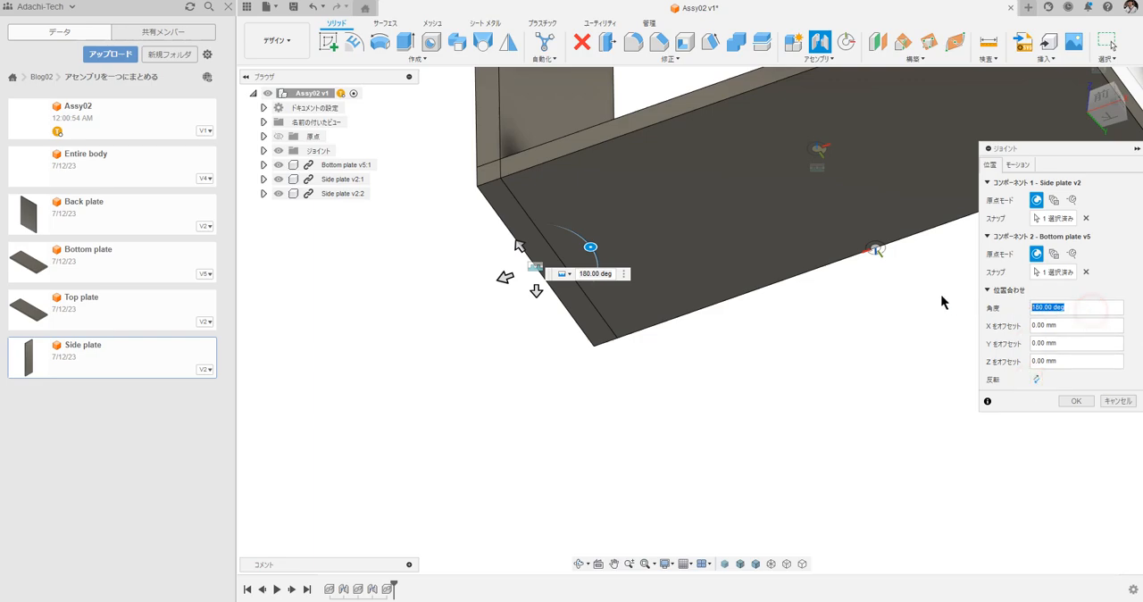
pyautogui.write('0')
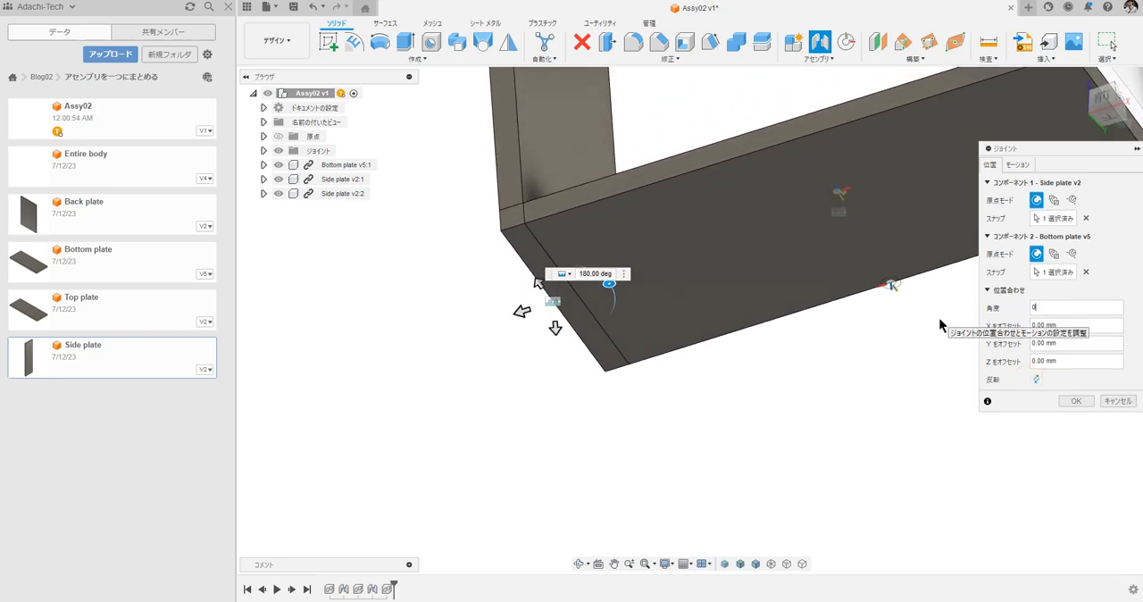
pyautogui.press('Return')
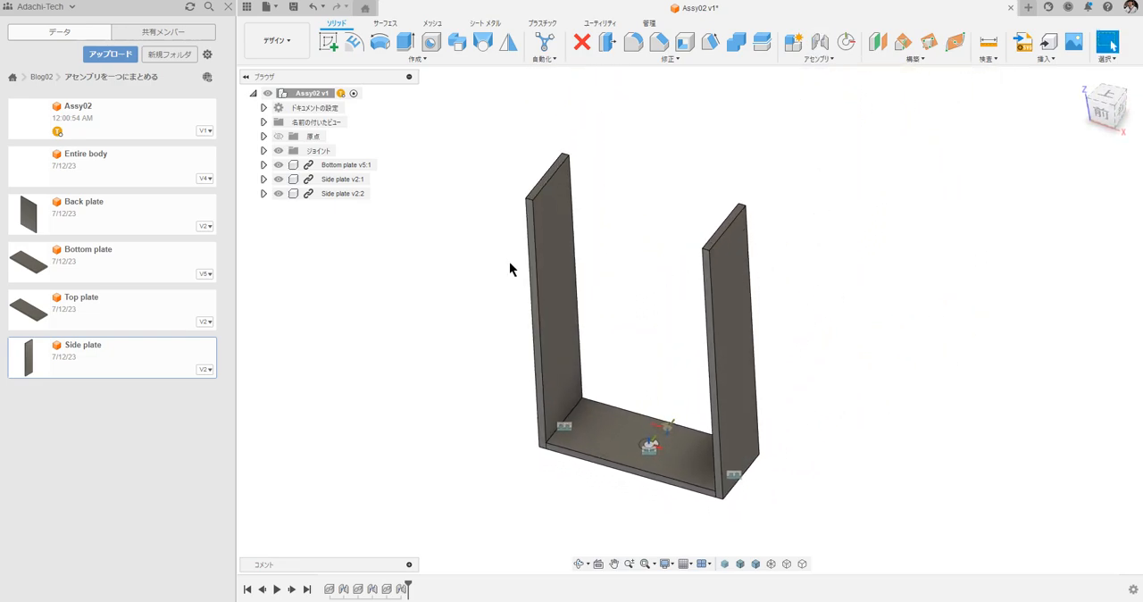
# Insert the Top plate component and move it up about 95 mm along Z.
pyautogui.moveTo(106, 308); pyautogui.dragTo(602, 253)
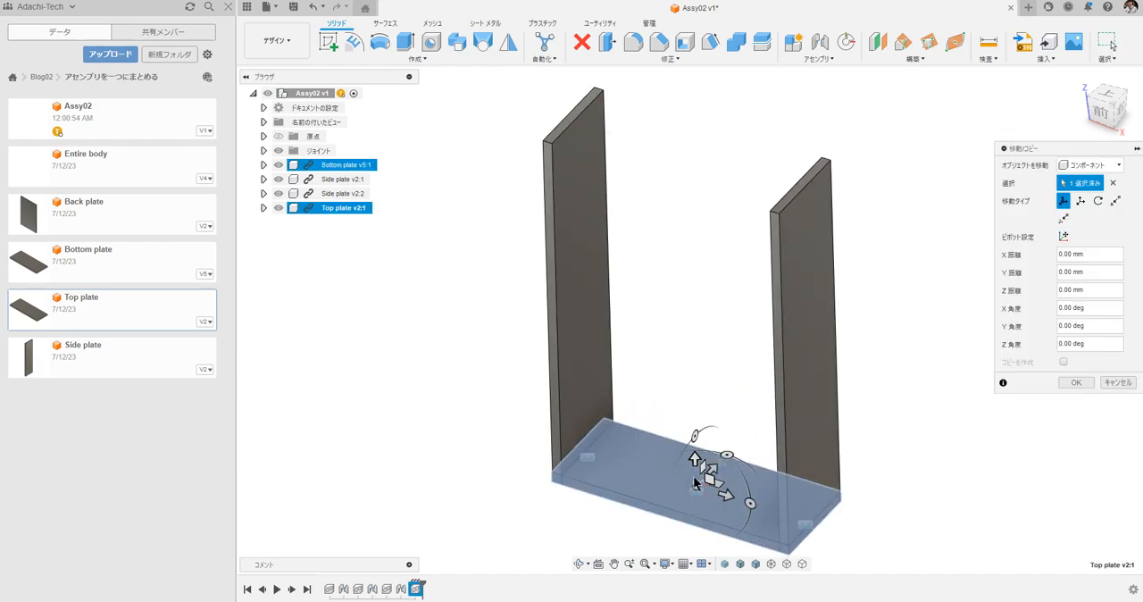
pyautogui.moveTo(694, 460); pyautogui.dragTo(804, 297)
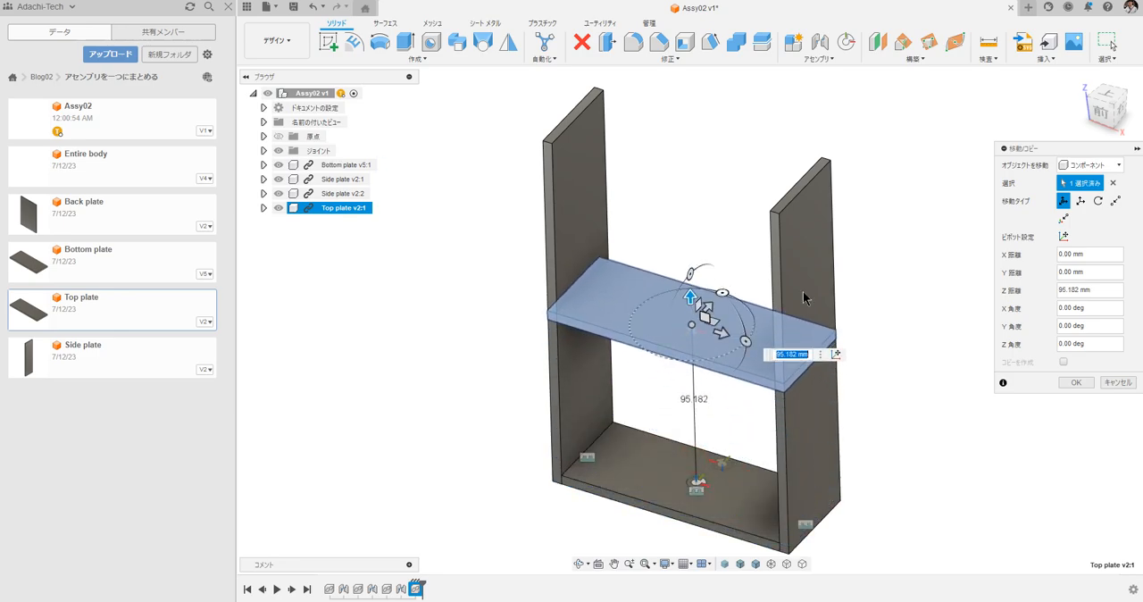
pyautogui.click(1075, 382)
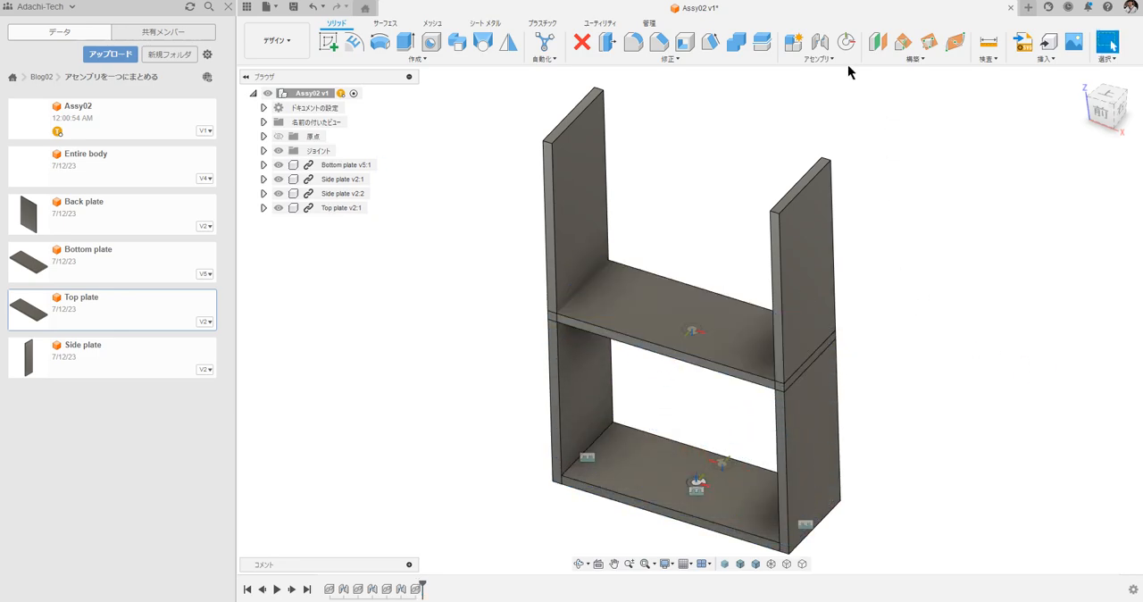
# Join the top plate's underside joint origin to the bottom plate's central joint origin, offset in Z to rest on the side plates.
pyautogui.click(826, 48)
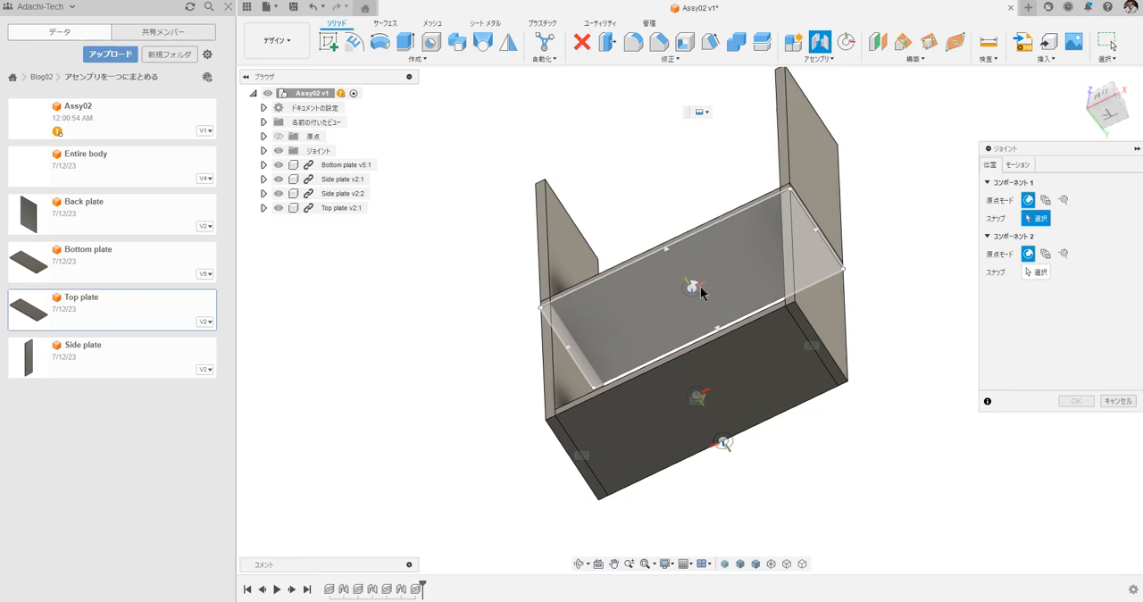
pyautogui.click(695, 290)
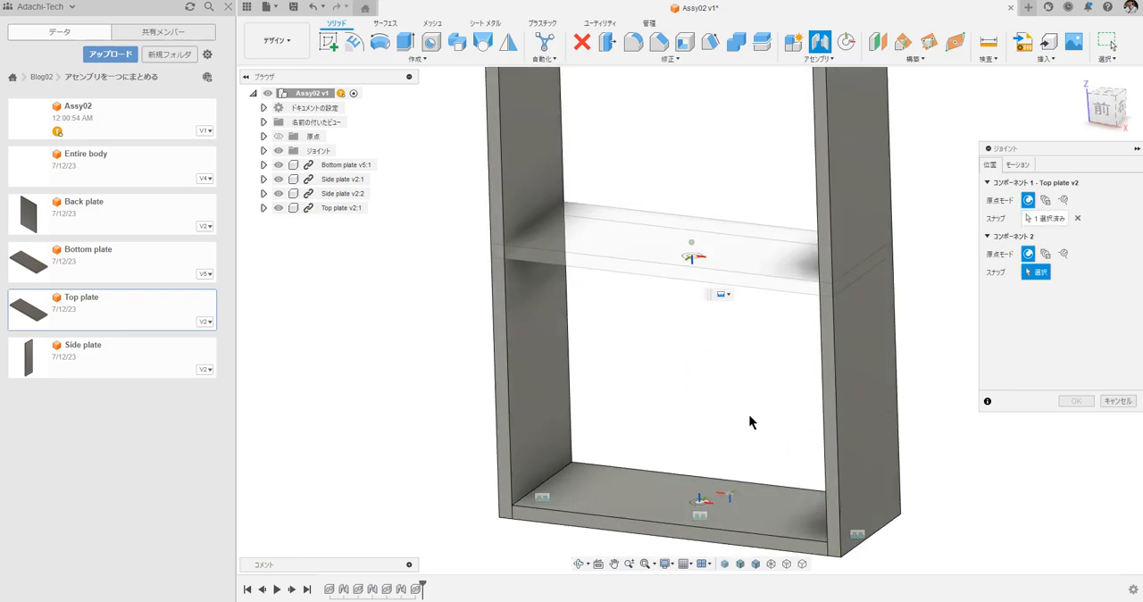
pyautogui.click(700, 435)
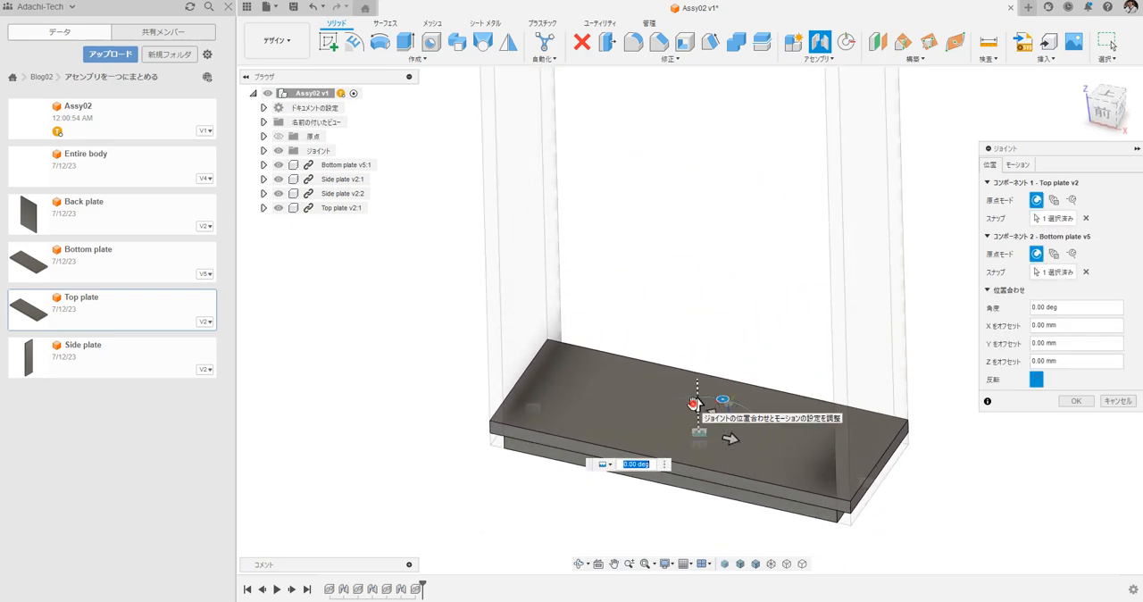
pyautogui.moveTo(695, 404); pyautogui.dragTo(696, 329)
pyautogui.write('195')
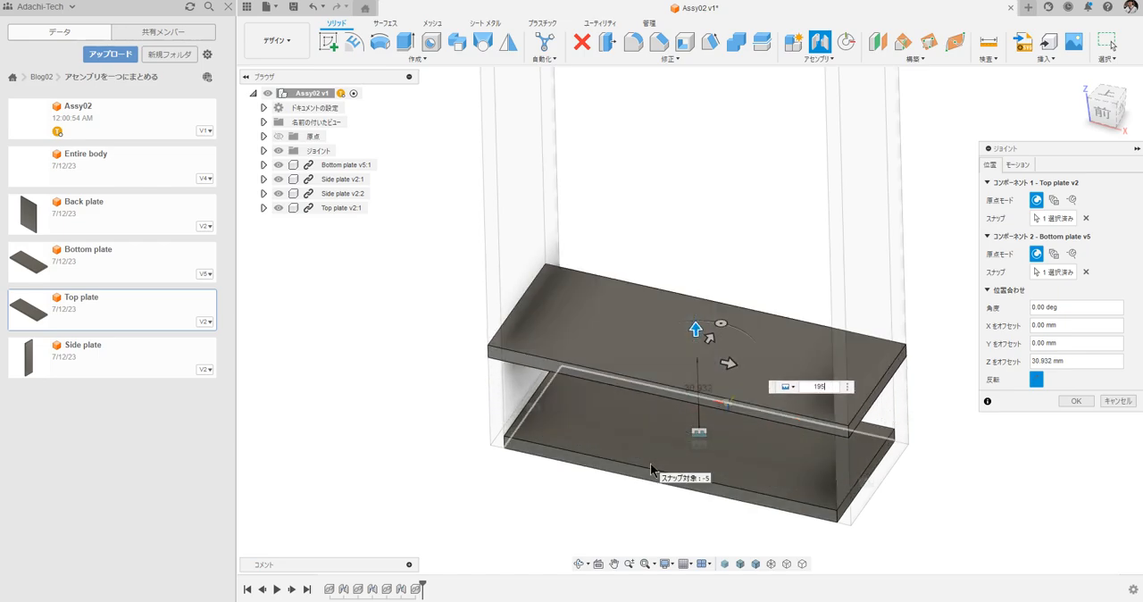
pyautogui.press('Return')
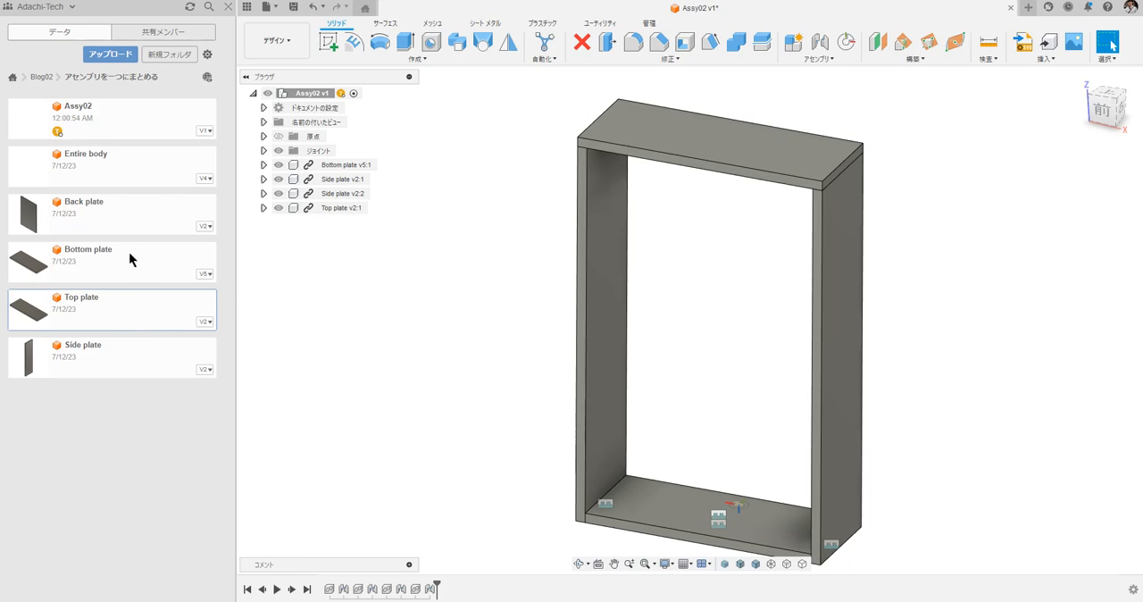
# Insert the Back plate and snap its lower-edge joint origin to the joint origin on the bottom plate's rear edge.
pyautogui.moveTo(134, 216); pyautogui.dragTo(712, 259)
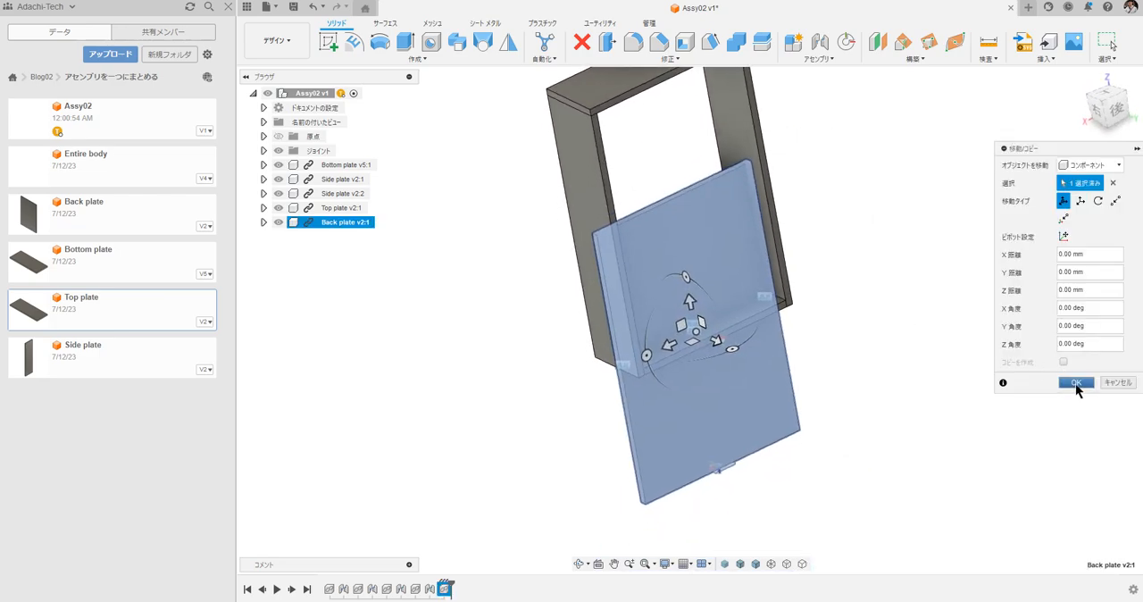
pyautogui.click(1076, 382)
pyautogui.click(819, 42)
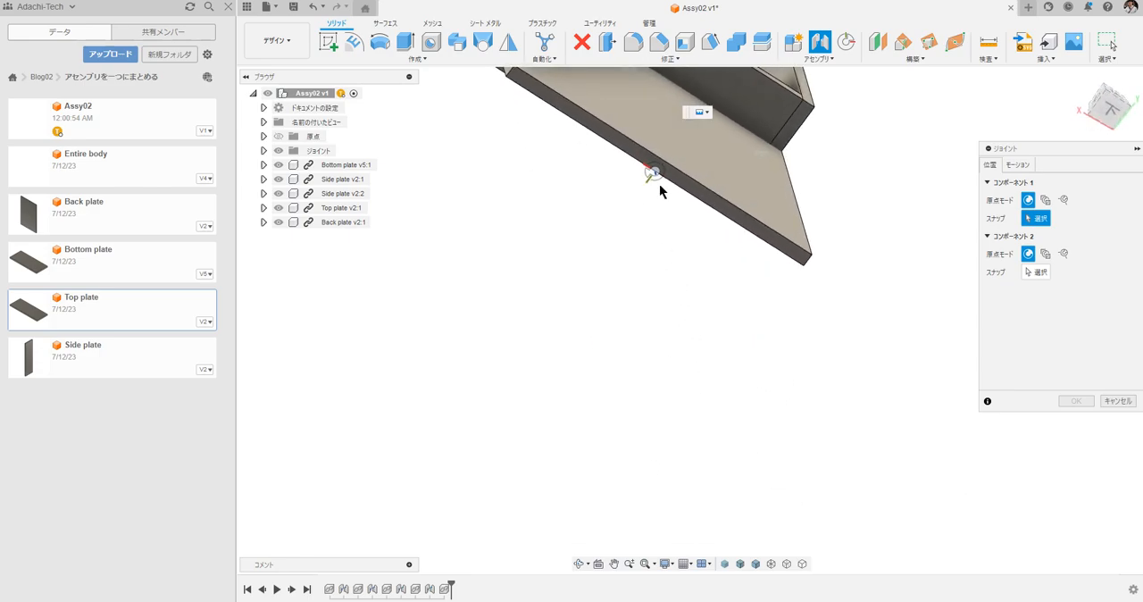
pyautogui.click(655, 174)
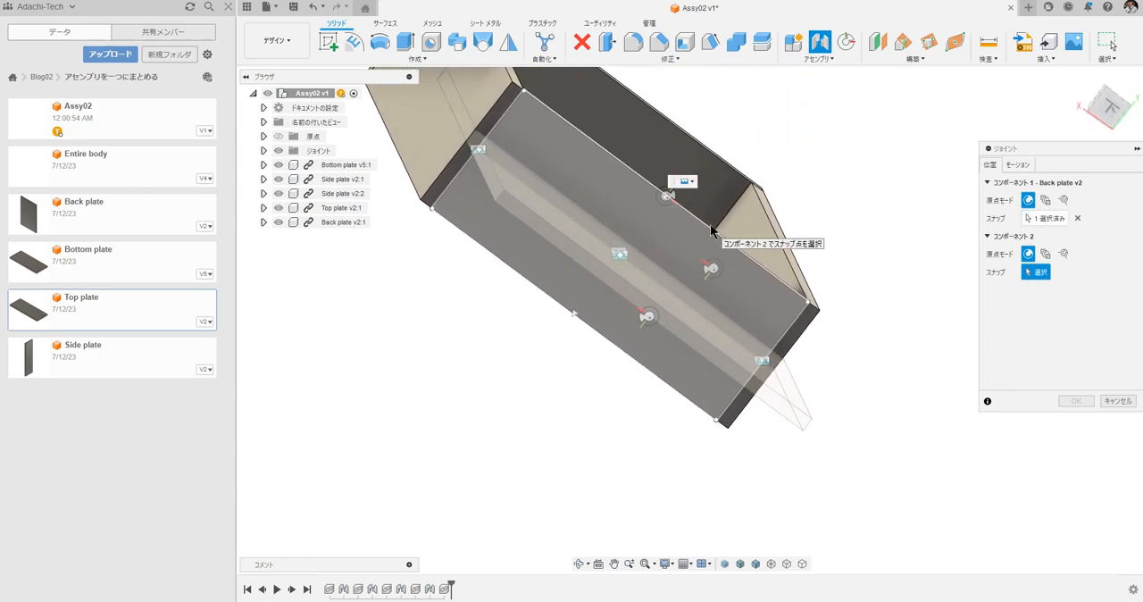
pyautogui.click(667, 195)
# Flip the back plate's joint direction, complete the joint, and hide the assembly's Joints folder.
pyautogui.click(1037, 380)
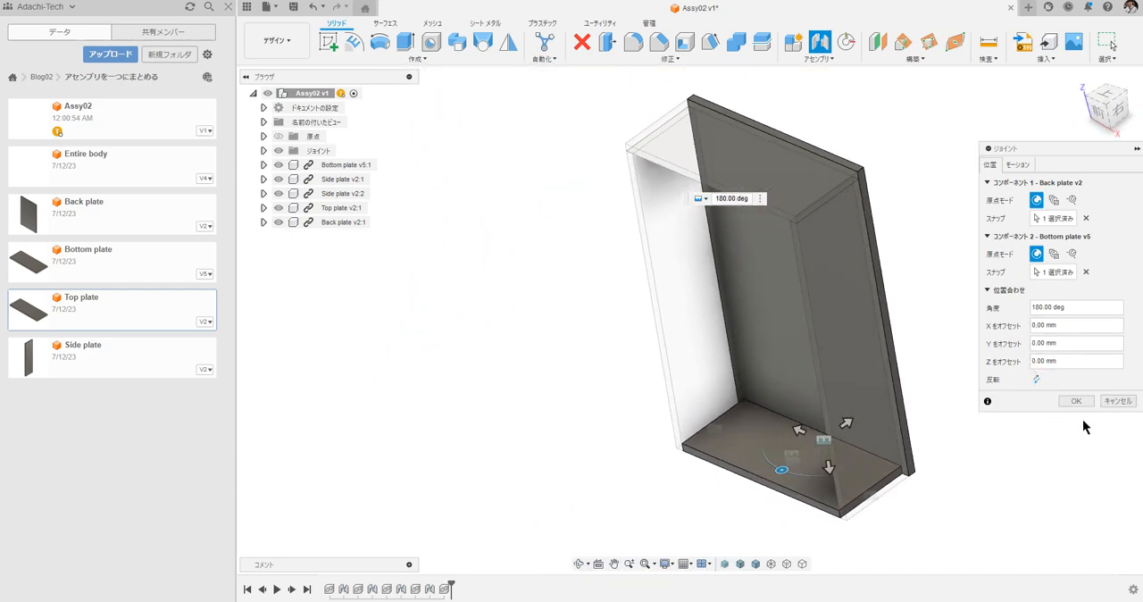
pyautogui.click(1076, 400)
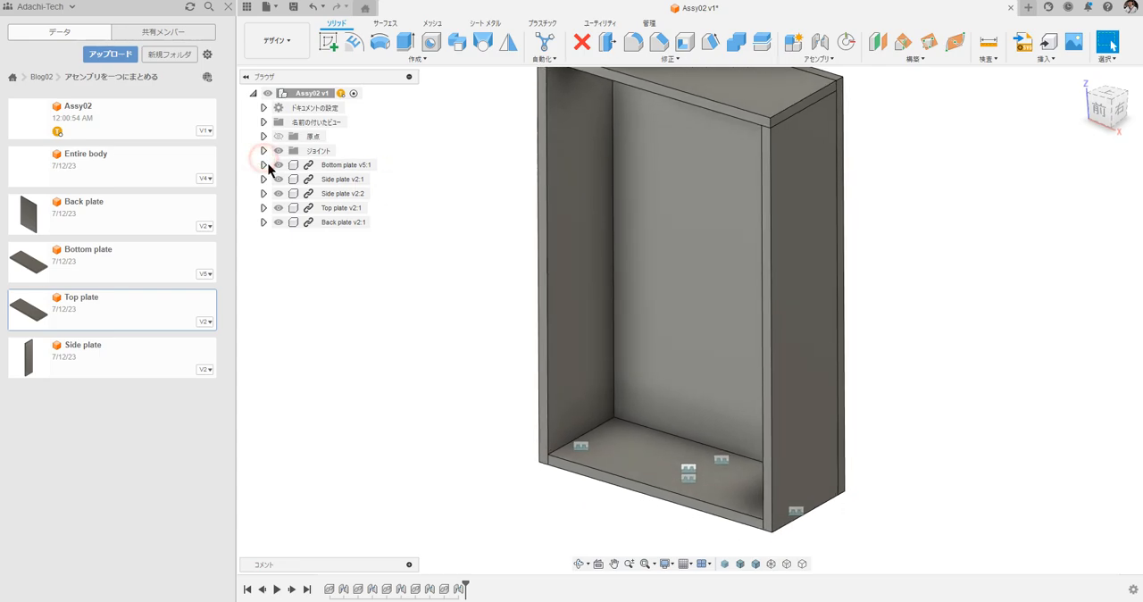
pyautogui.click(279, 153)
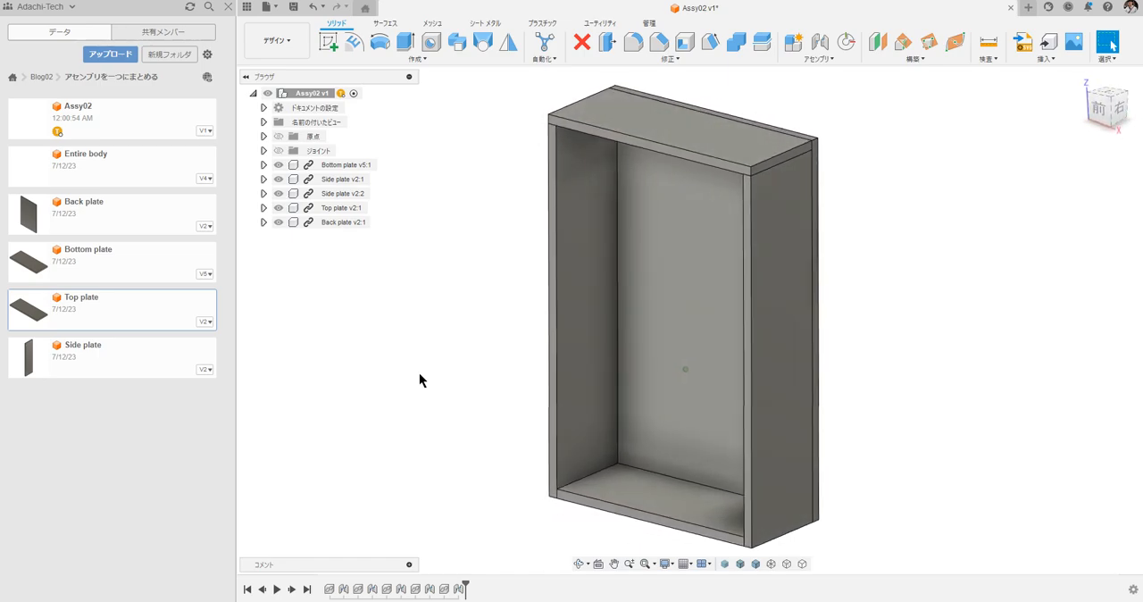
# Insert the Entire body component into the assembly at its default position without moving it.
pyautogui.click(385, 381)
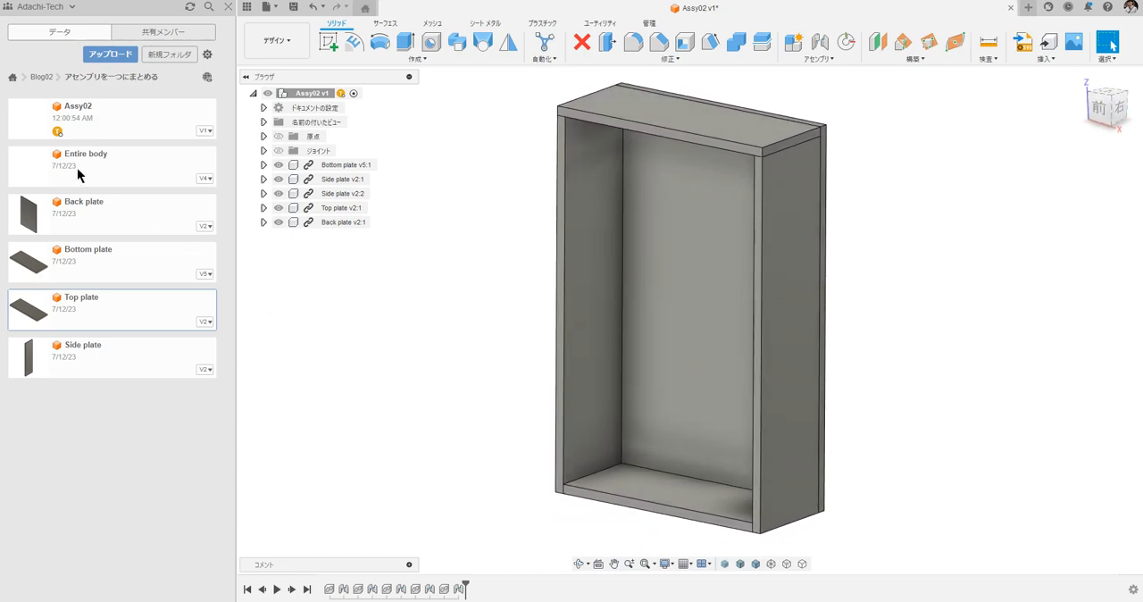
pyautogui.moveTo(350, 274); pyautogui.dragTo(474, 352)
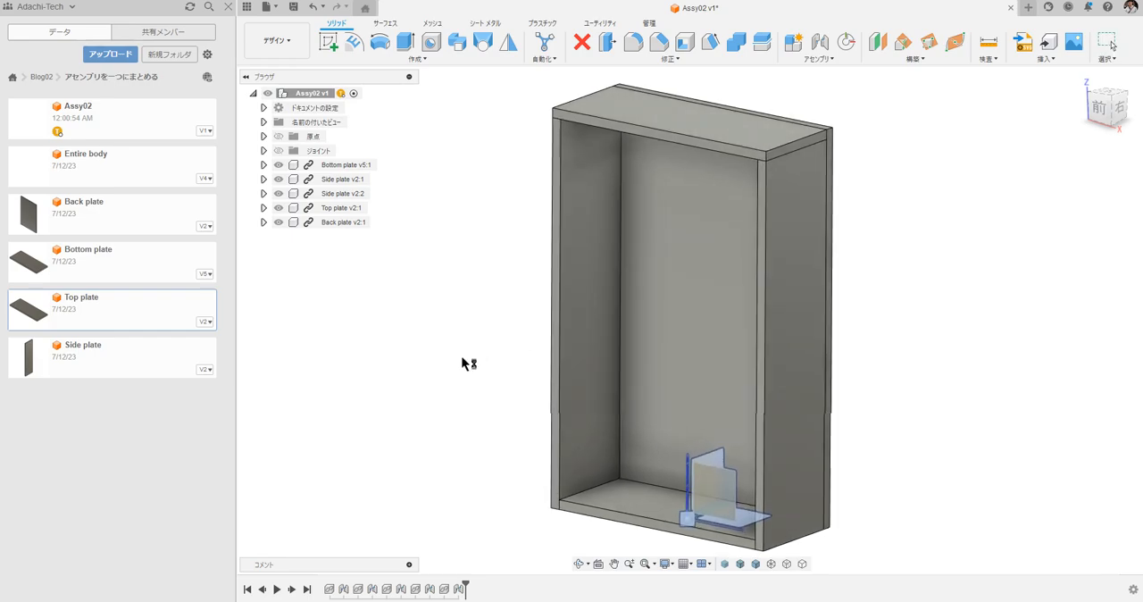
pyautogui.scroll(-2, 740, 459)
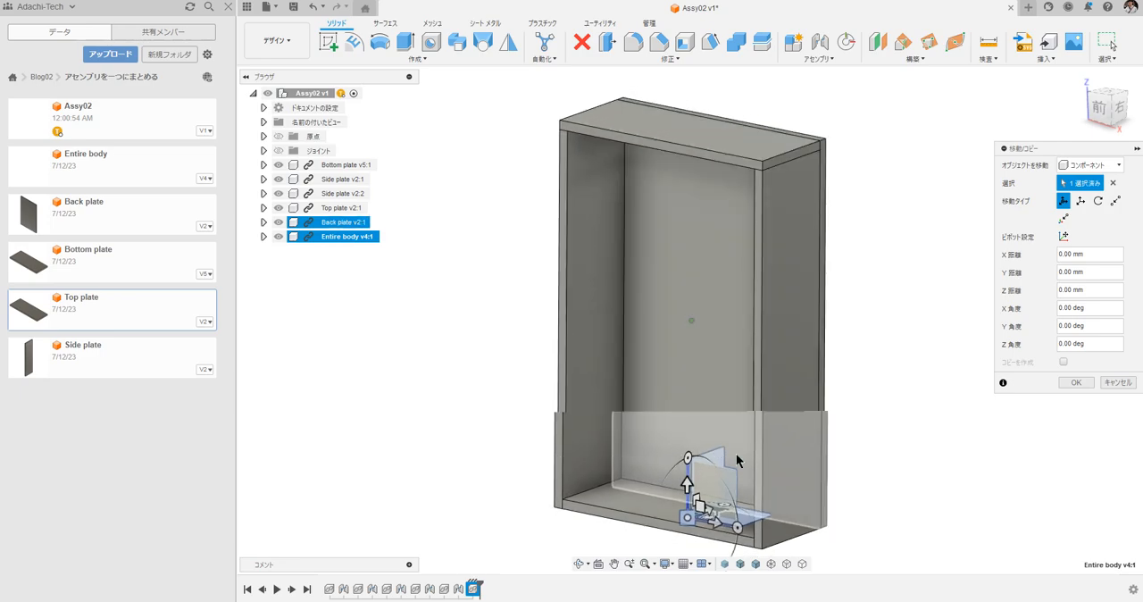
pyautogui.click(1076, 382)
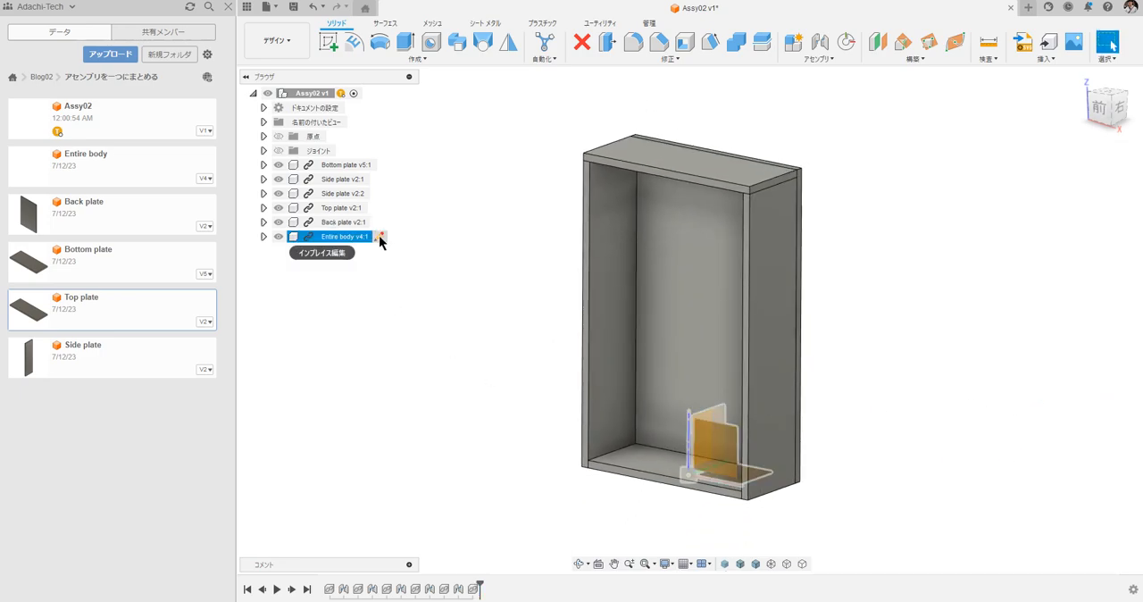
# Edit the Entire body component in place, start a sketch on its front XZ origin plane, and close the data panel.
pyautogui.click(375, 238)
pyautogui.click(479, 303)
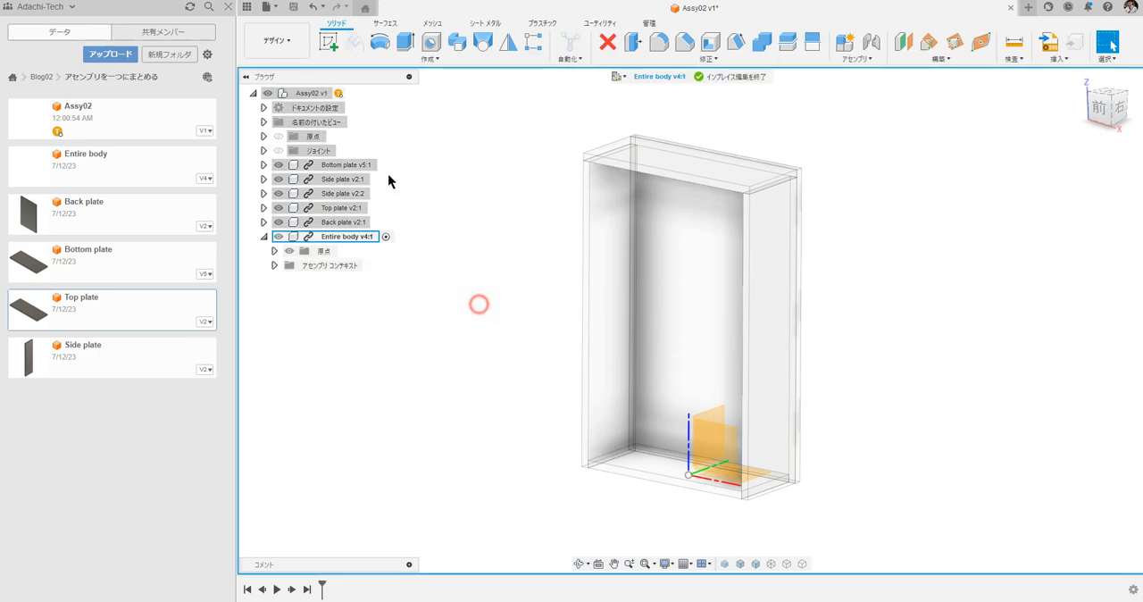
pyautogui.click(329, 47)
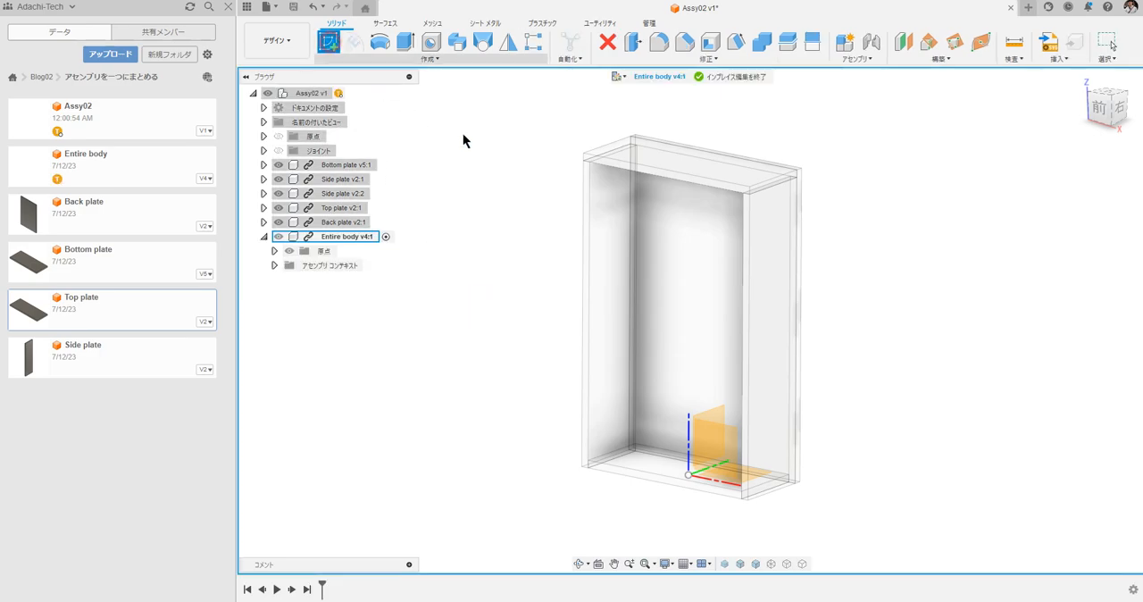
pyautogui.click(727, 447)
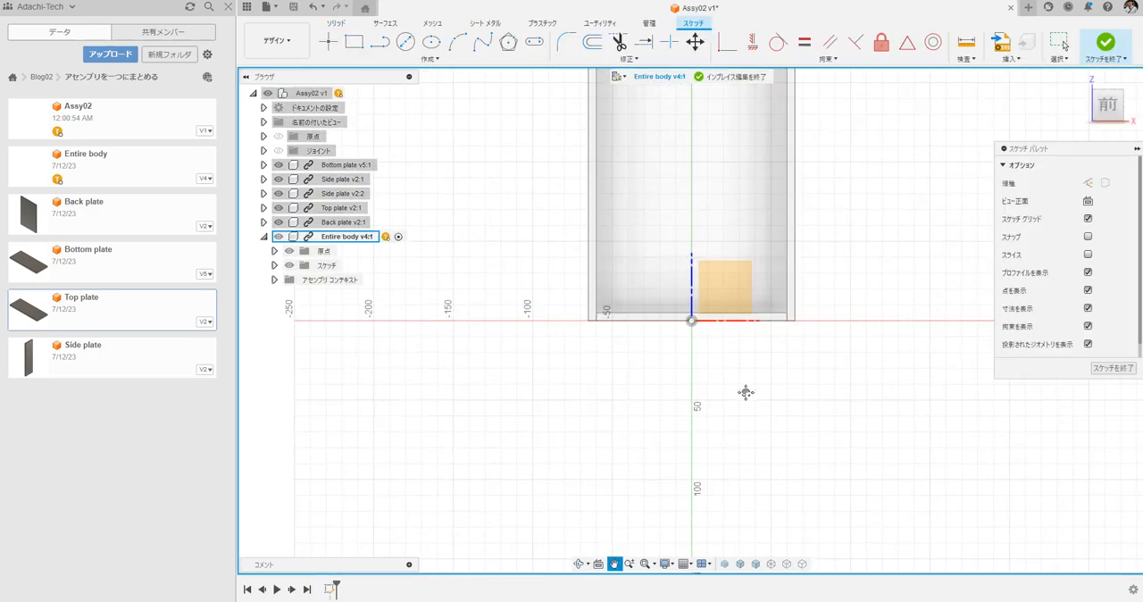
pyautogui.moveTo(745, 392)
pyautogui.mouseDown(button='middle')
pyautogui.moveTo(755, 535)
pyautogui.moveTo(740, 495)
pyautogui.mouseUp(button='middle')
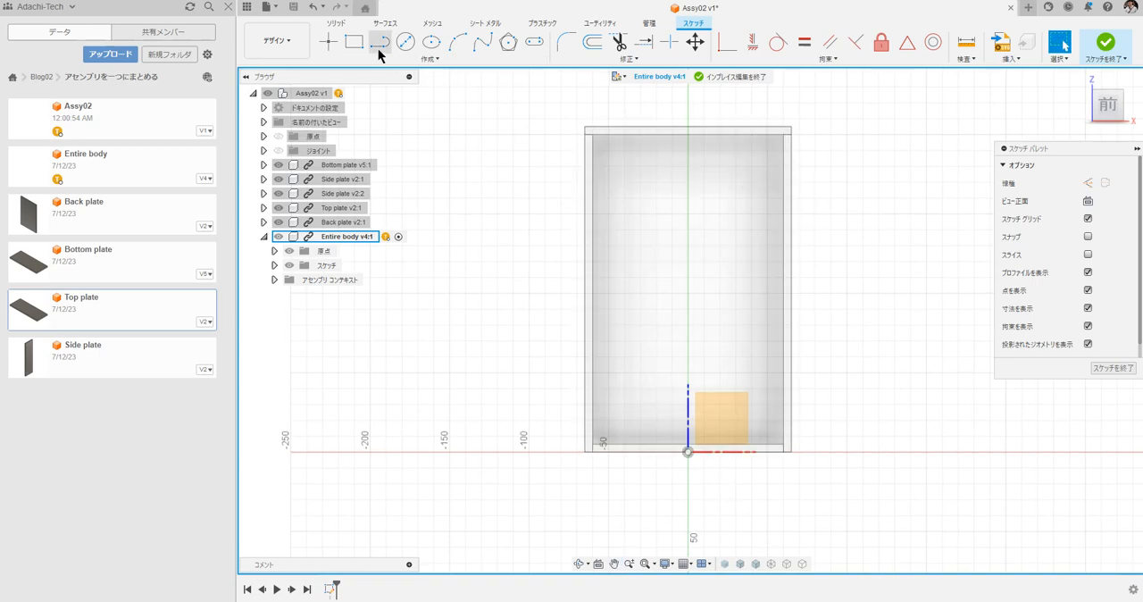
pyautogui.click(228, 8)
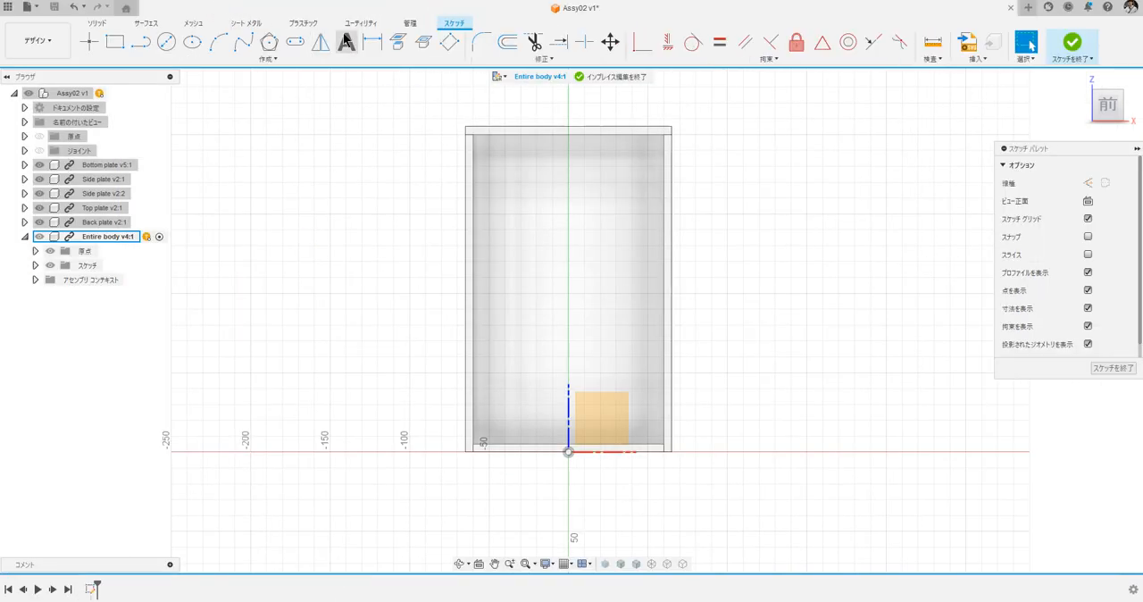
# Draw a rectangle between the cabinet front's upper-left and lower-right outer corners and finish the sketch.
pyautogui.click(115, 42)
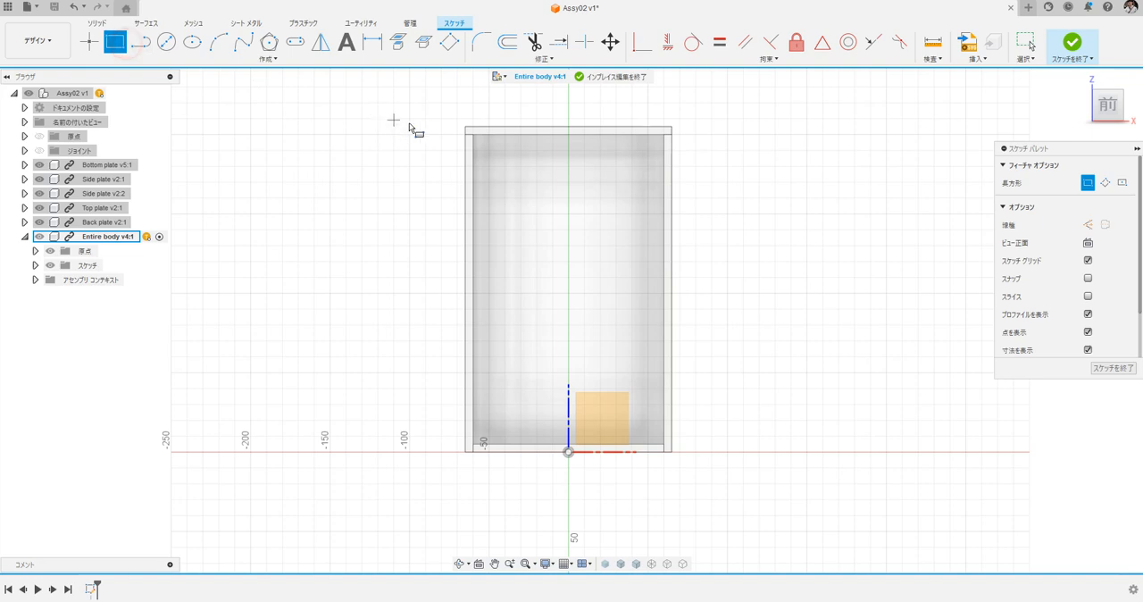
pyautogui.click(467, 128)
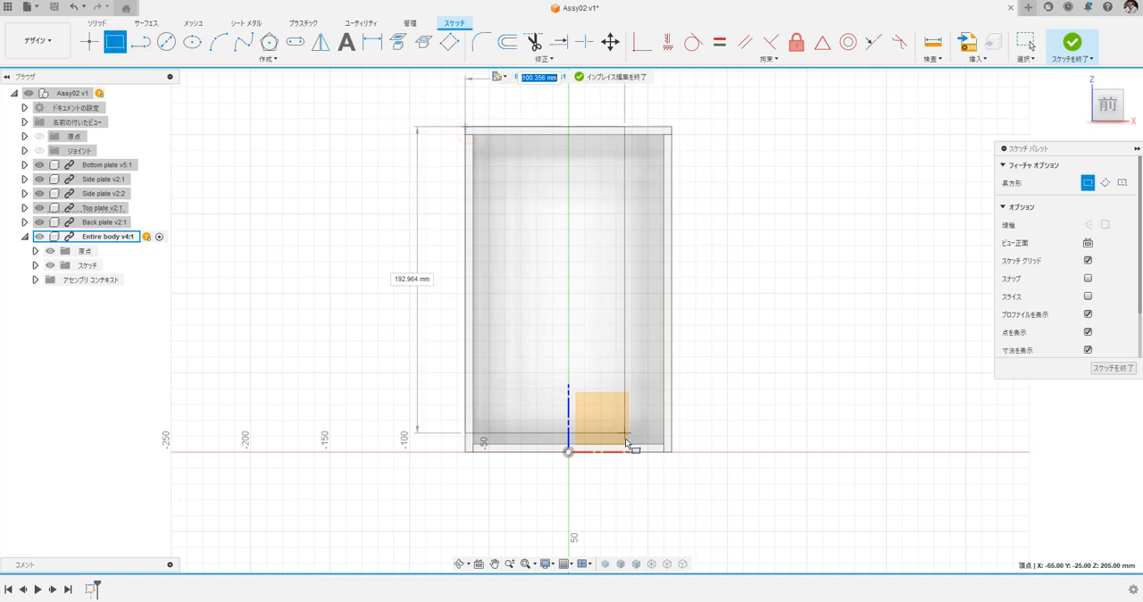
pyautogui.click(671, 451)
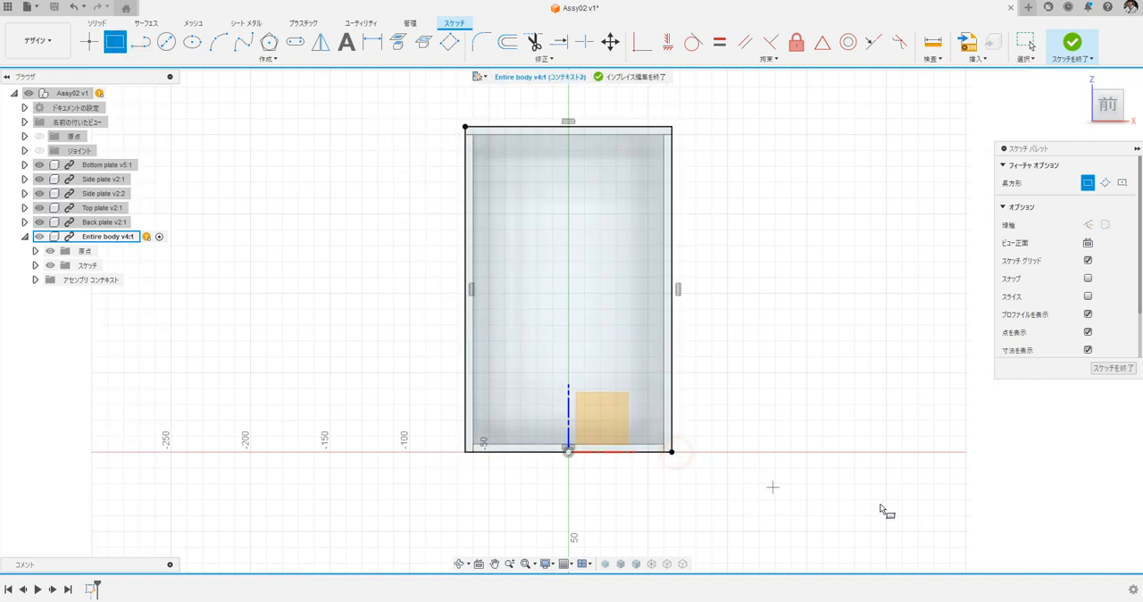
pyautogui.click(1124, 373)
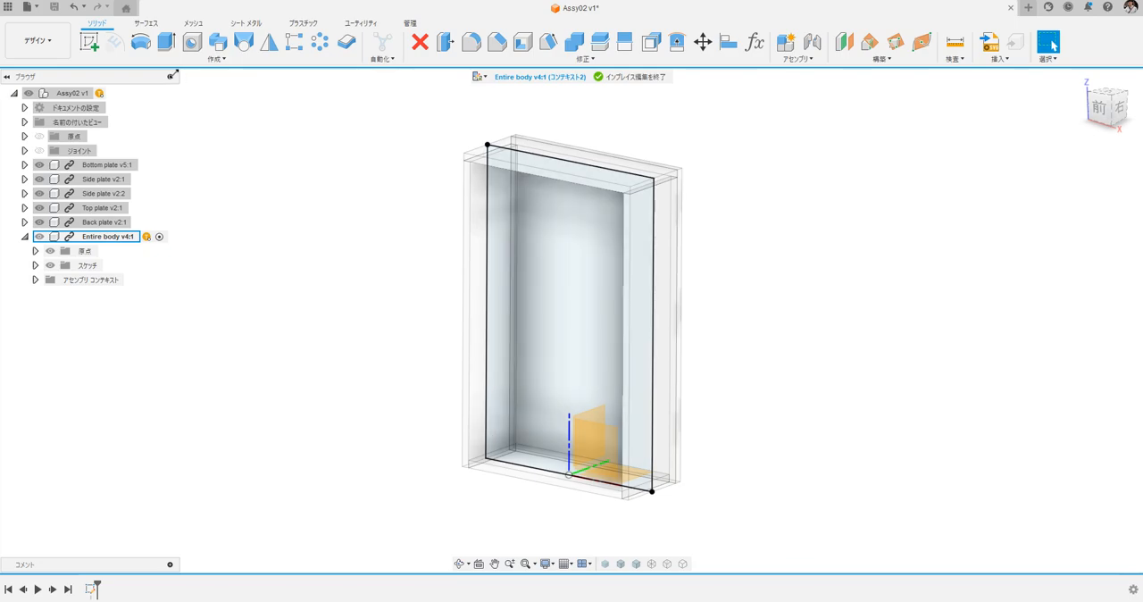
# Extrude the rectangle symmetrically as a new body that extends beyond the cabinet's front and back.
pyautogui.click(166, 42)
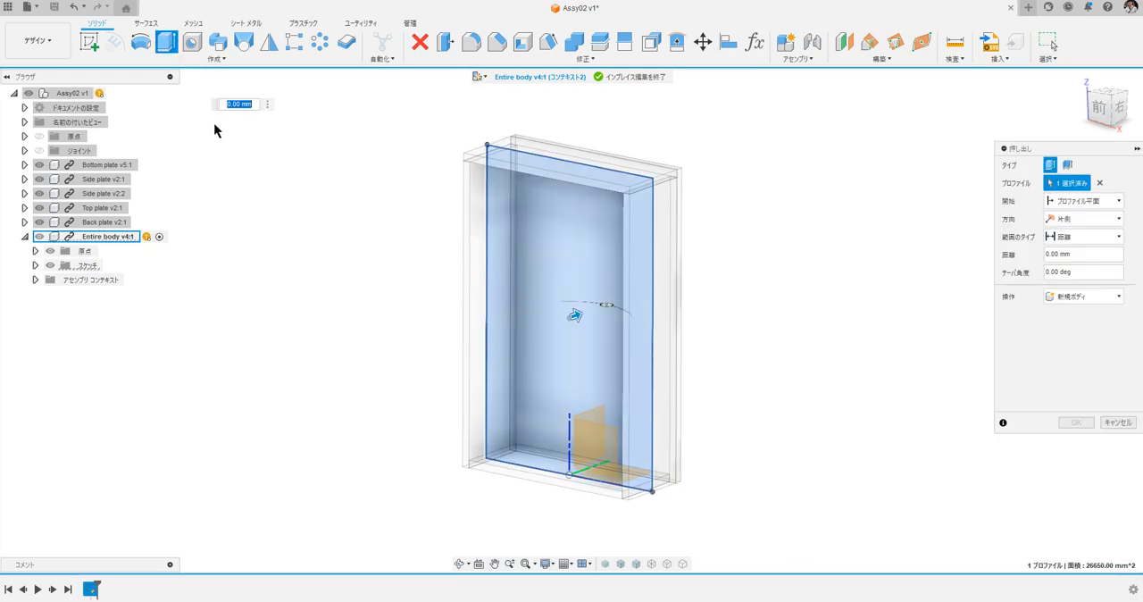
pyautogui.click(1084, 221)
pyautogui.click(1082, 252)
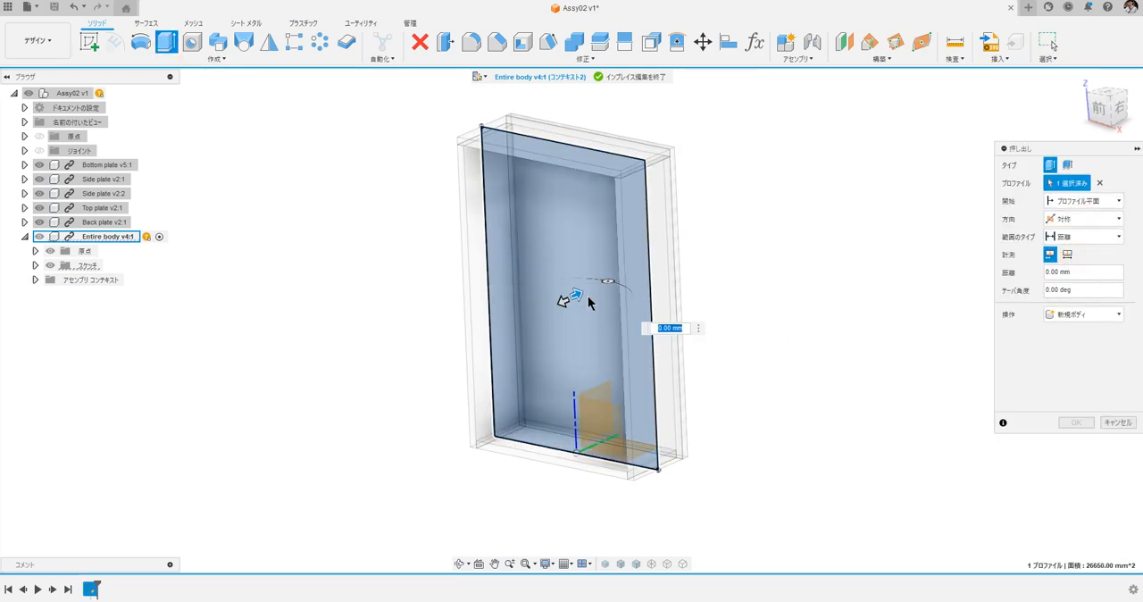
pyautogui.moveTo(588, 302); pyautogui.dragTo(665, 284)
pyautogui.click(1074, 423)
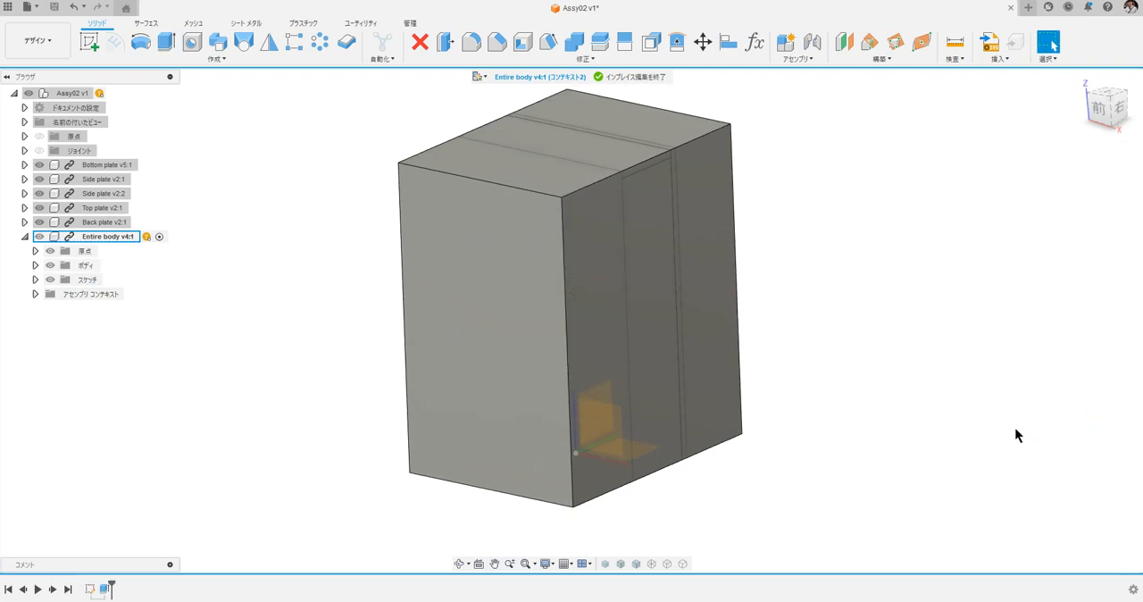
# Combine the extruded block with the bottom, top, back and both side plate bodies using the Intersect operation.
pyautogui.click(573, 41)
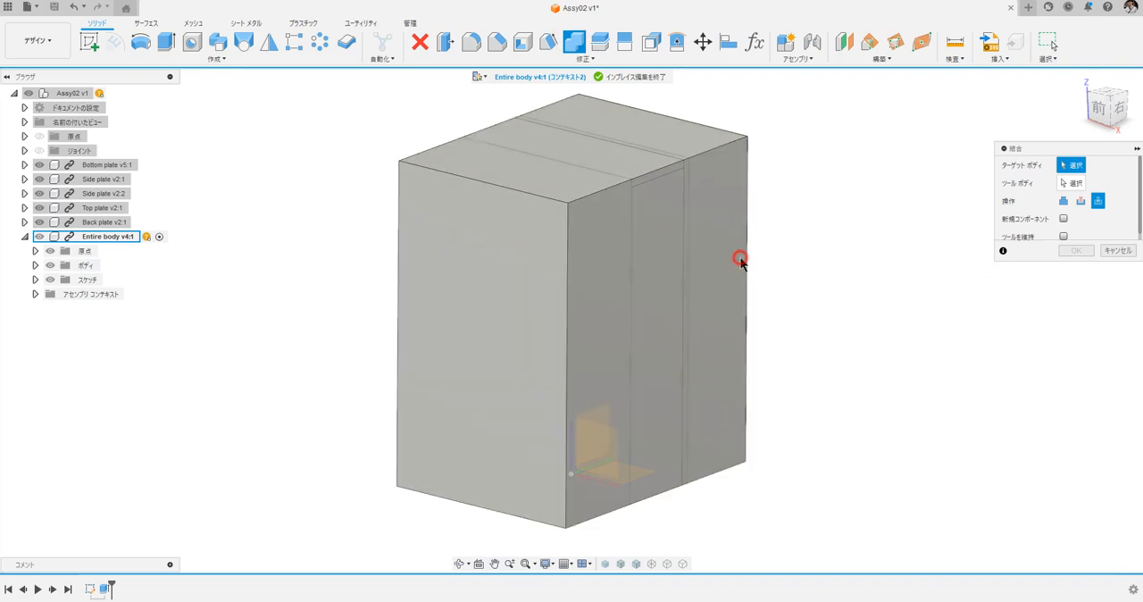
pyautogui.click(740, 256)
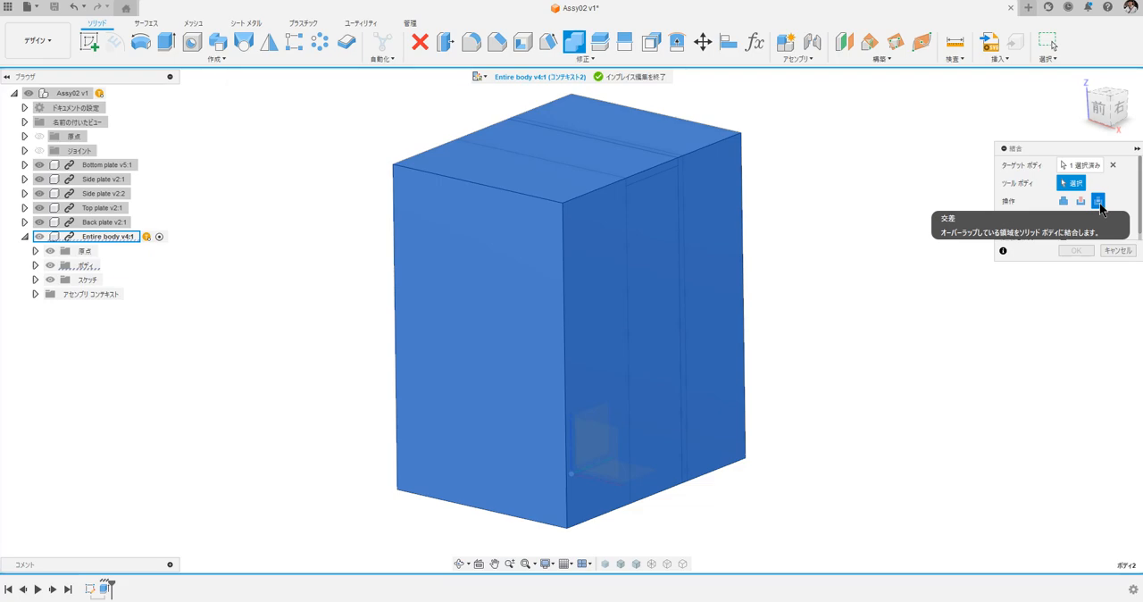
pyautogui.click(658, 185)
pyautogui.click(636, 165)
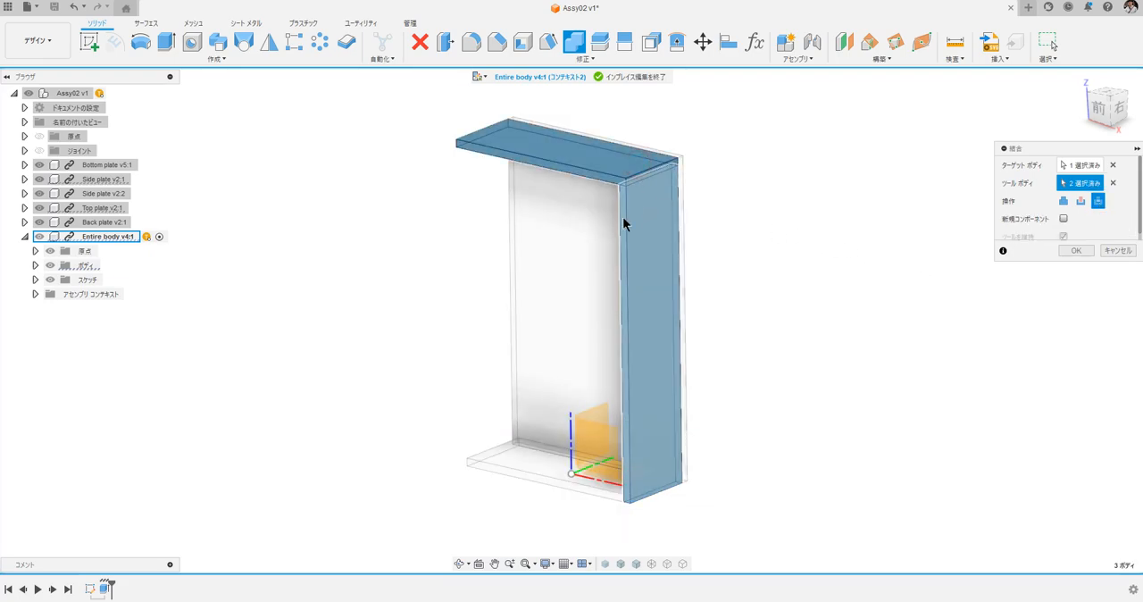
pyautogui.click(533, 221)
pyautogui.click(495, 232)
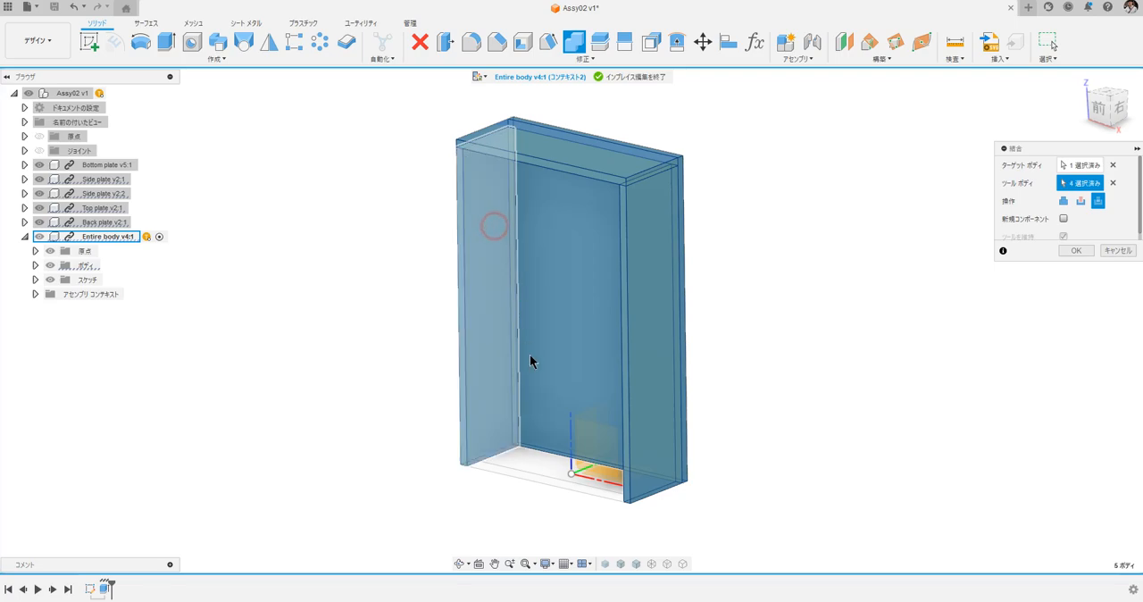
pyautogui.click(525, 470)
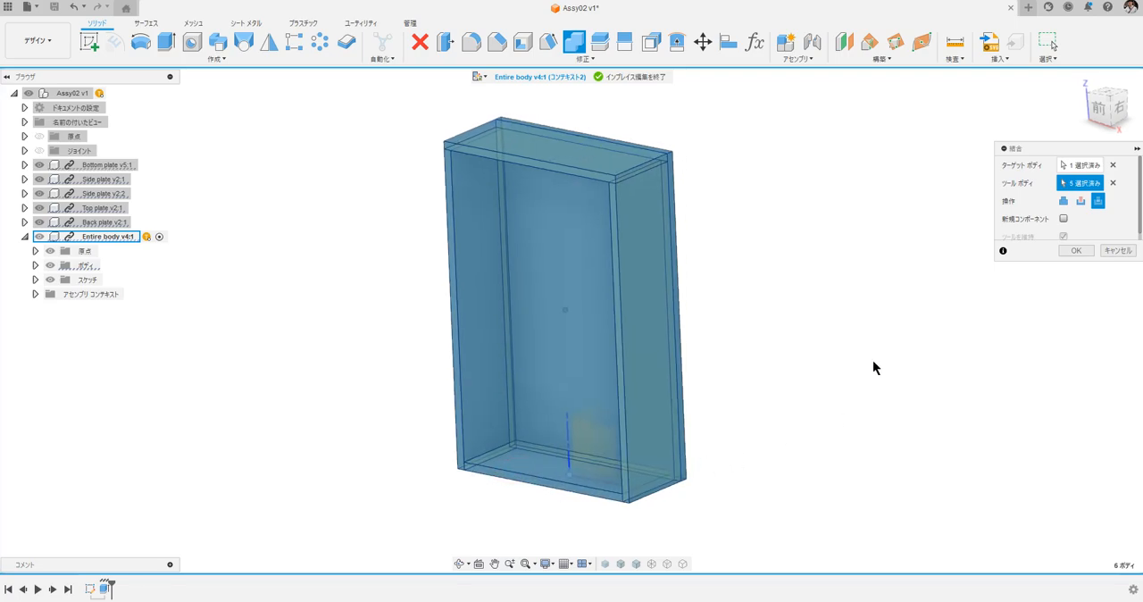
pyautogui.click(1076, 250)
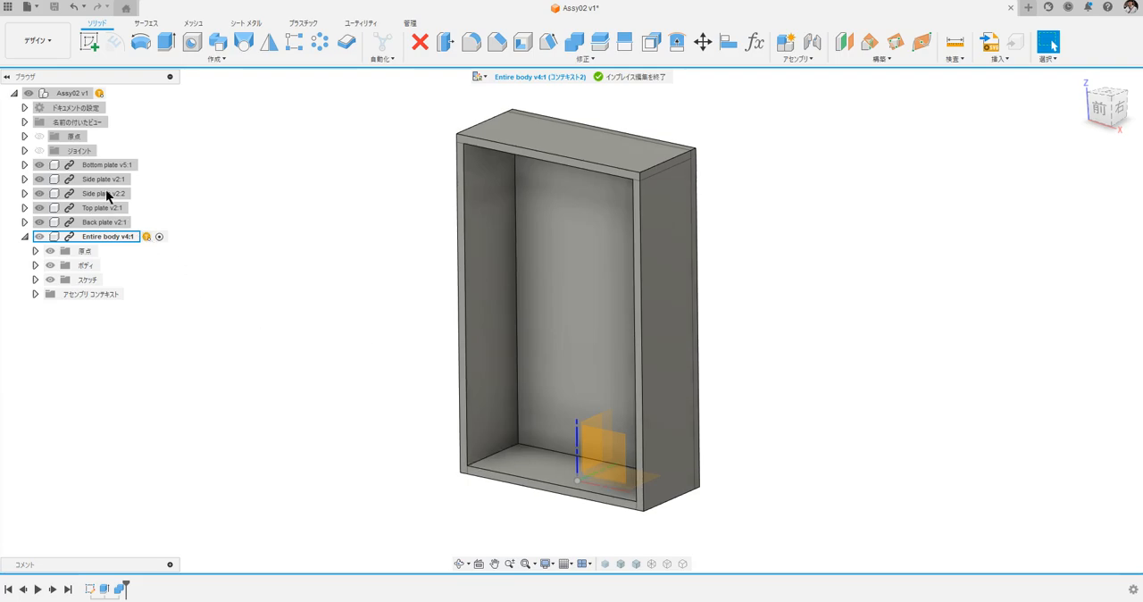
# Finish the in-place edit and hide Entire body's origin and all five plate components.
pyautogui.click(625, 77)
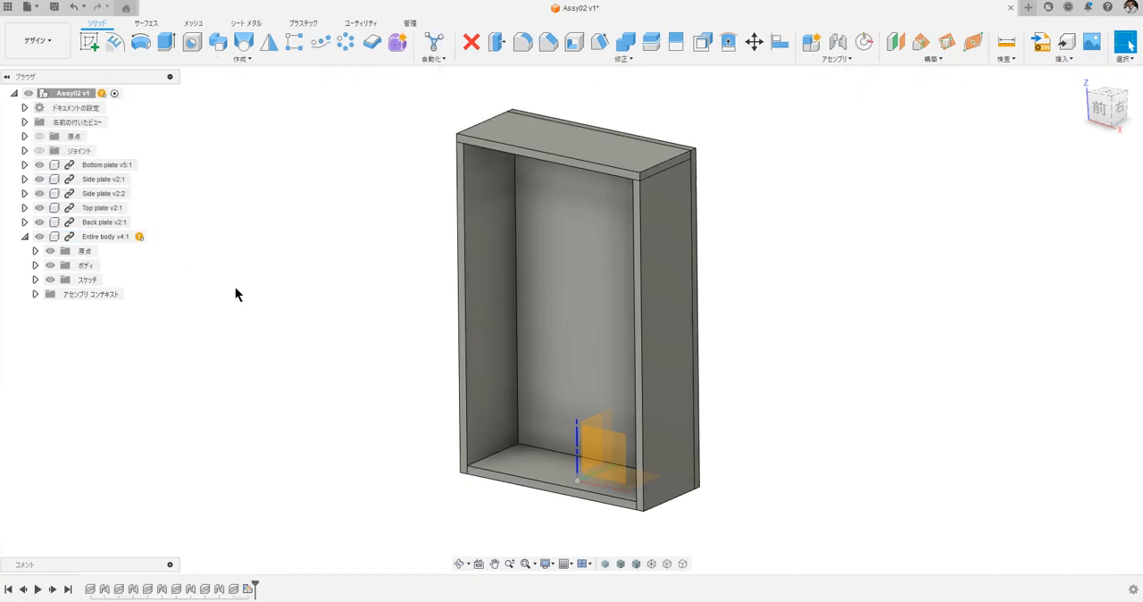
pyautogui.click(48, 251)
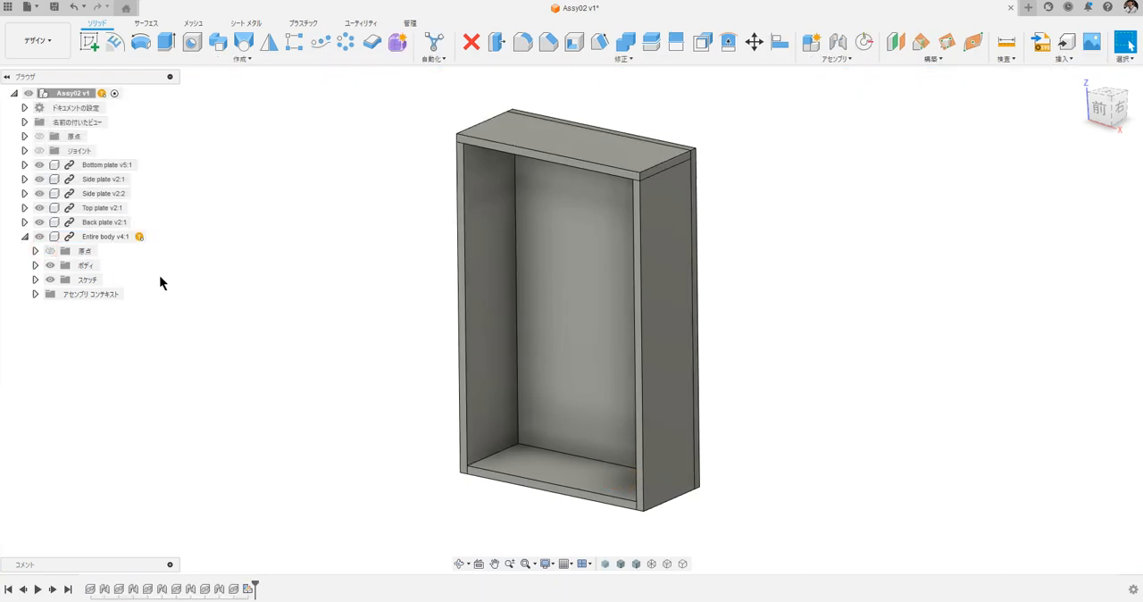
pyautogui.click(40, 166)
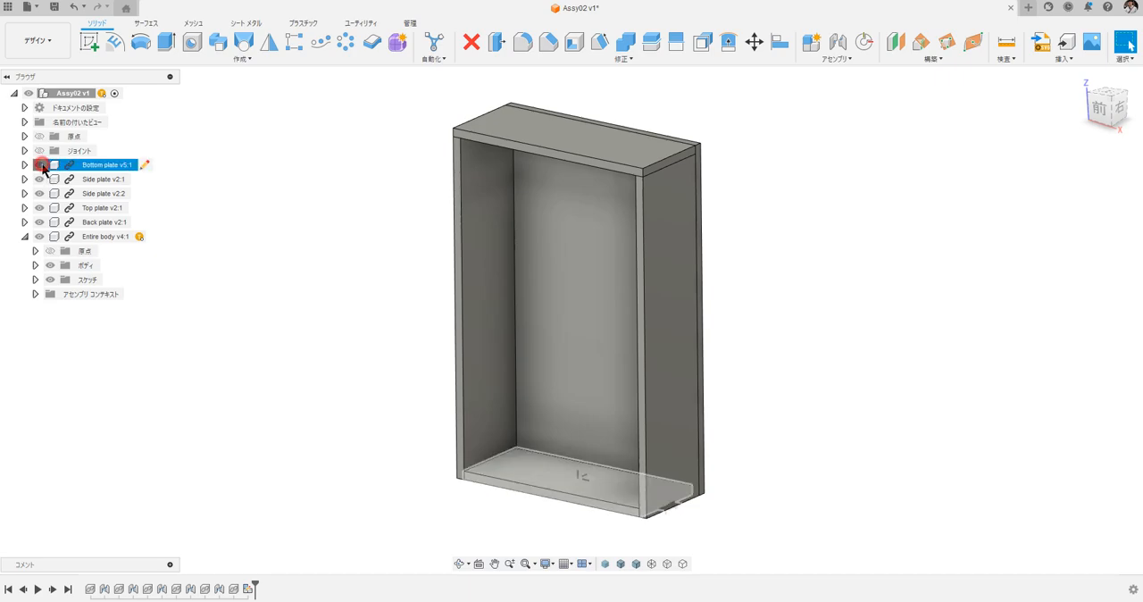
pyautogui.click(40, 180)
pyautogui.click(41, 192)
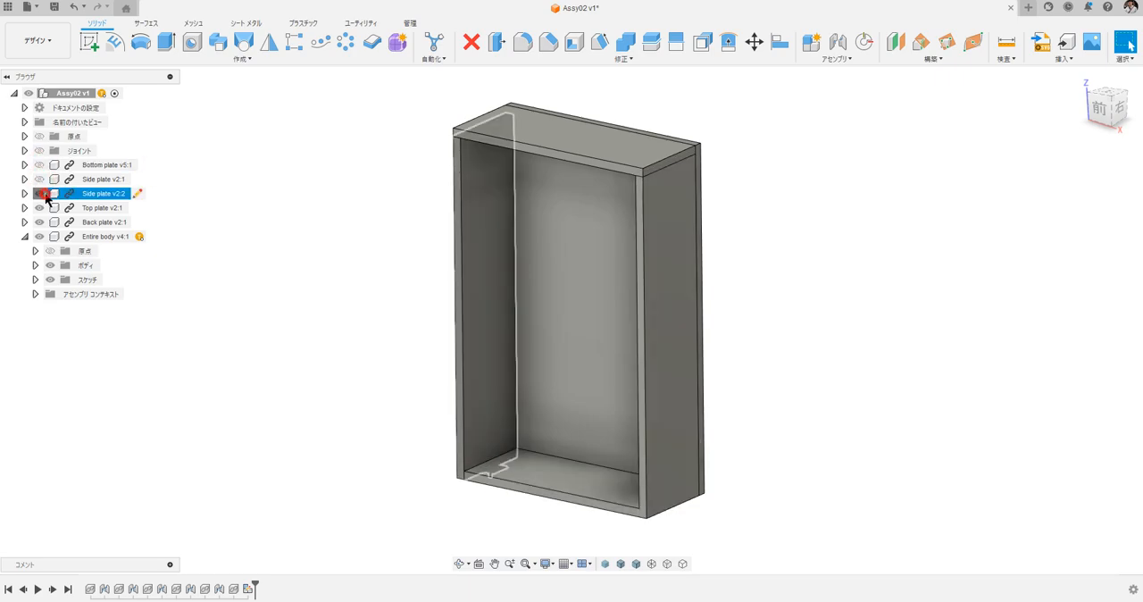
pyautogui.click(42, 206)
pyautogui.click(43, 223)
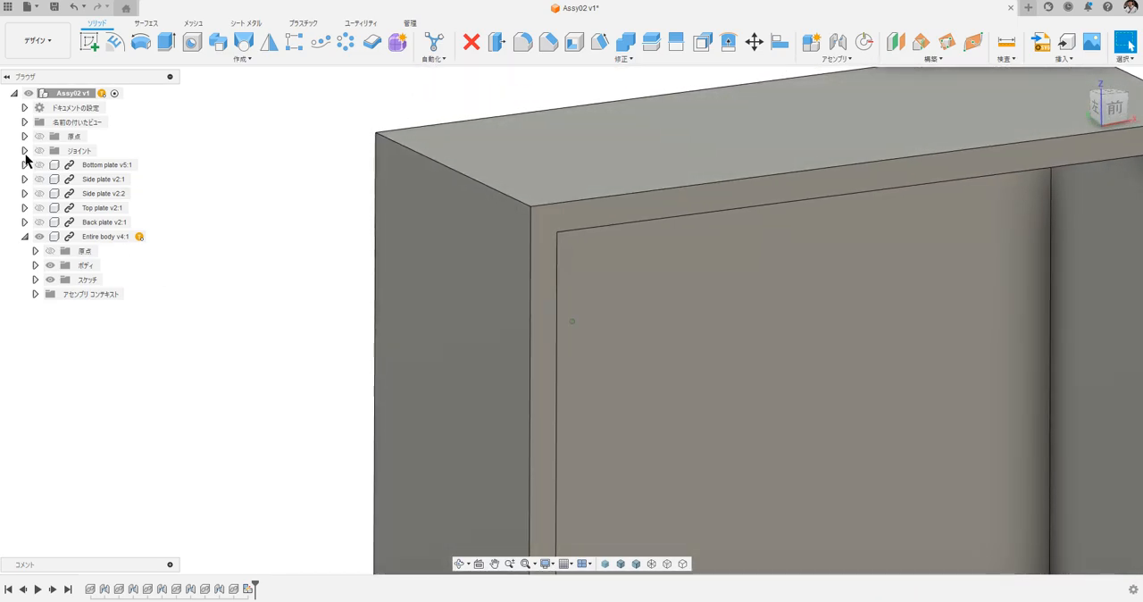
# Show and hide the back, top and second side plates one at a time to compare them with the merged body.
pyautogui.click(47, 228)
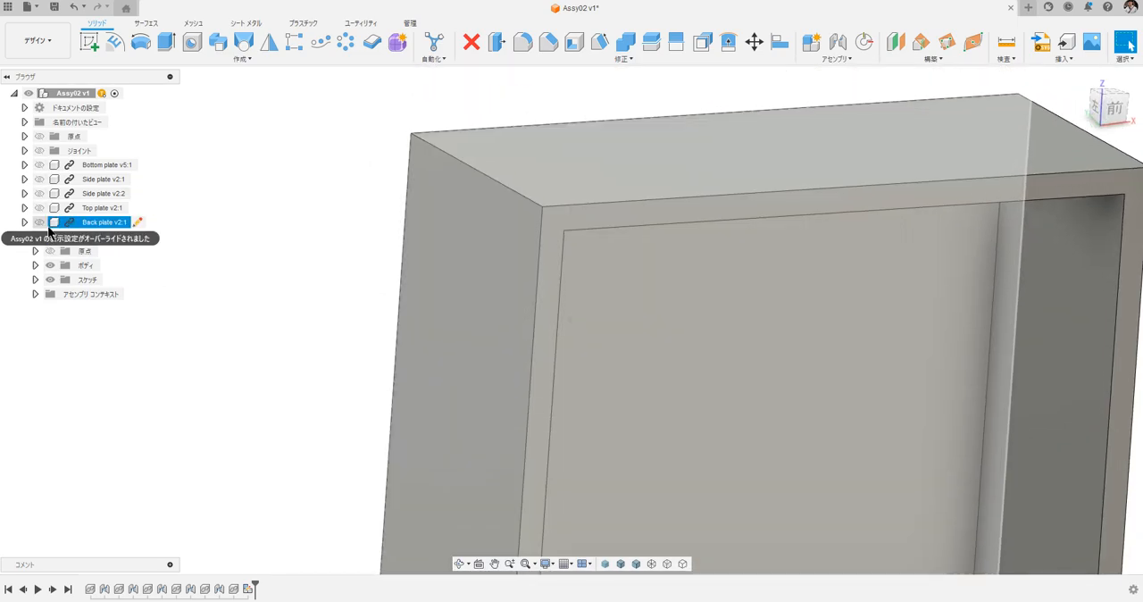
pyautogui.click(44, 222)
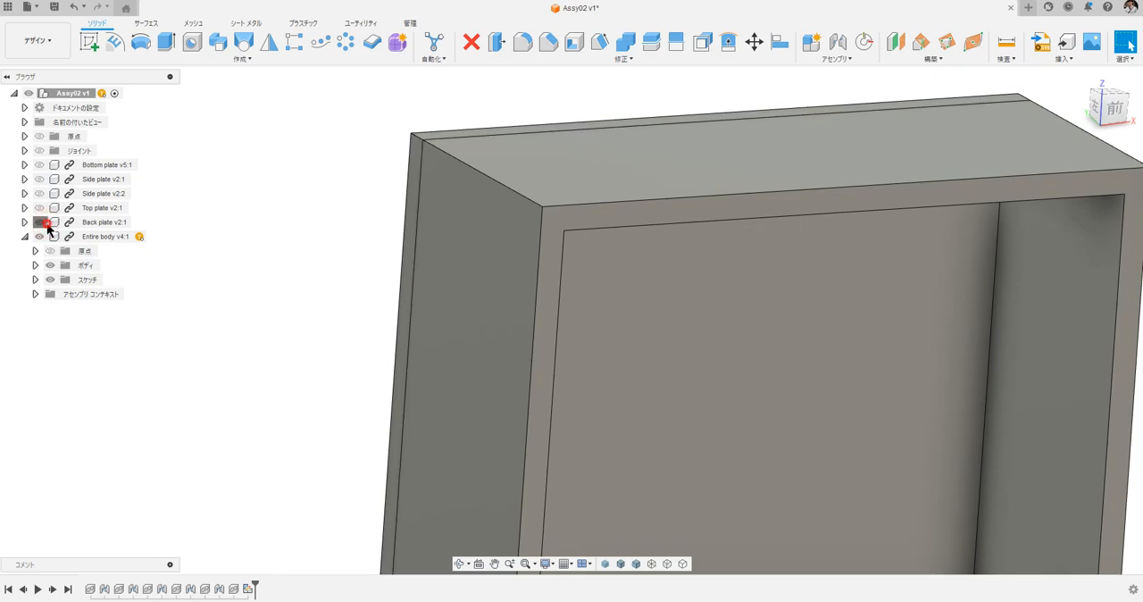
pyautogui.click(39, 207)
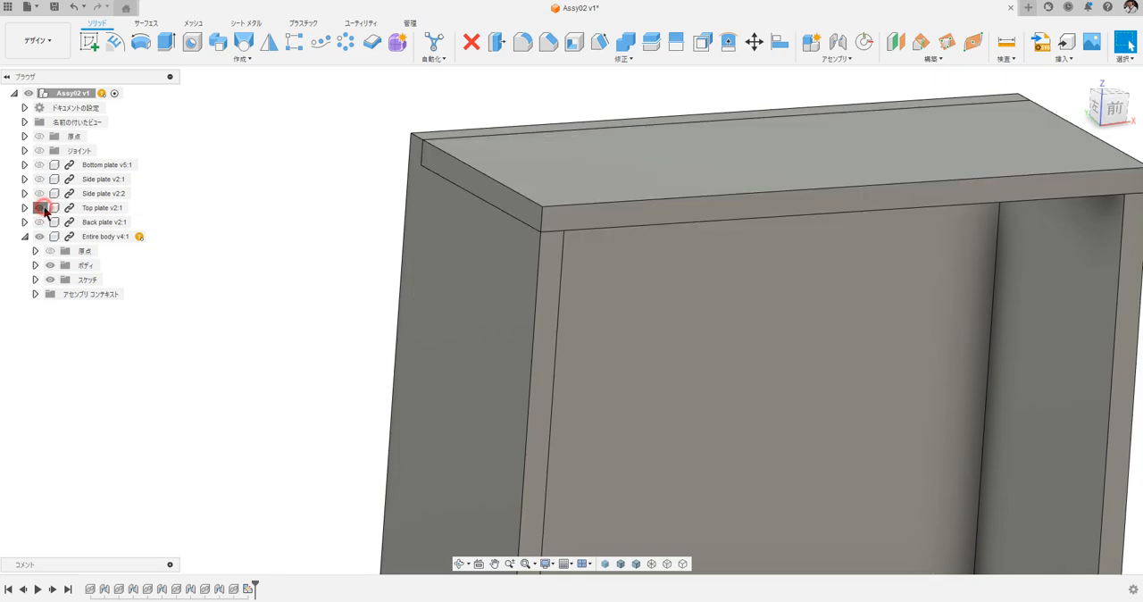
pyautogui.click(41, 208)
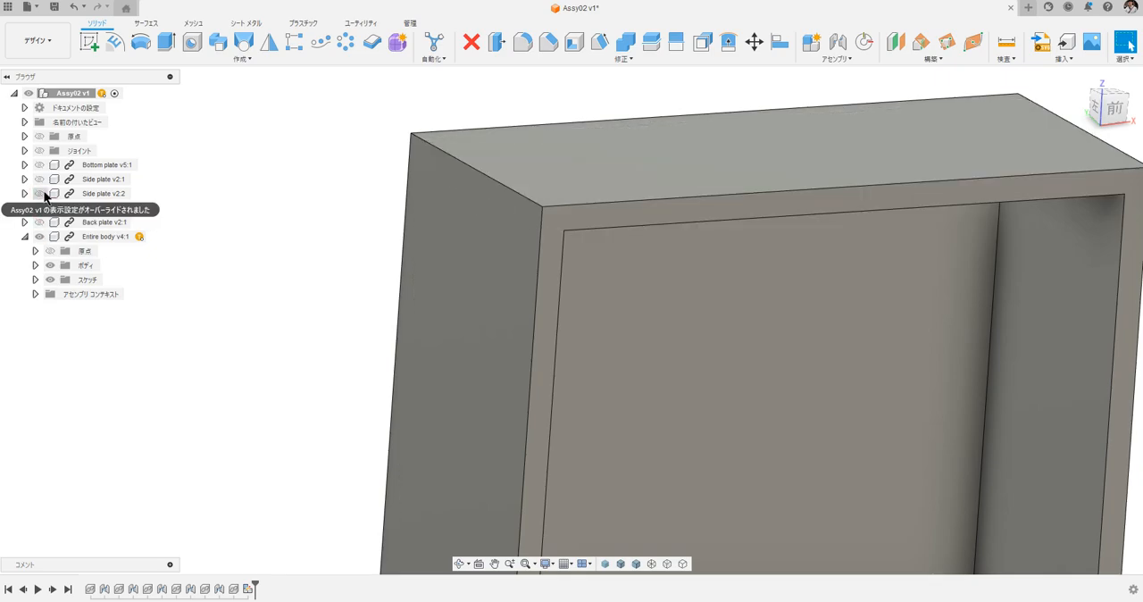
pyautogui.click(41, 193)
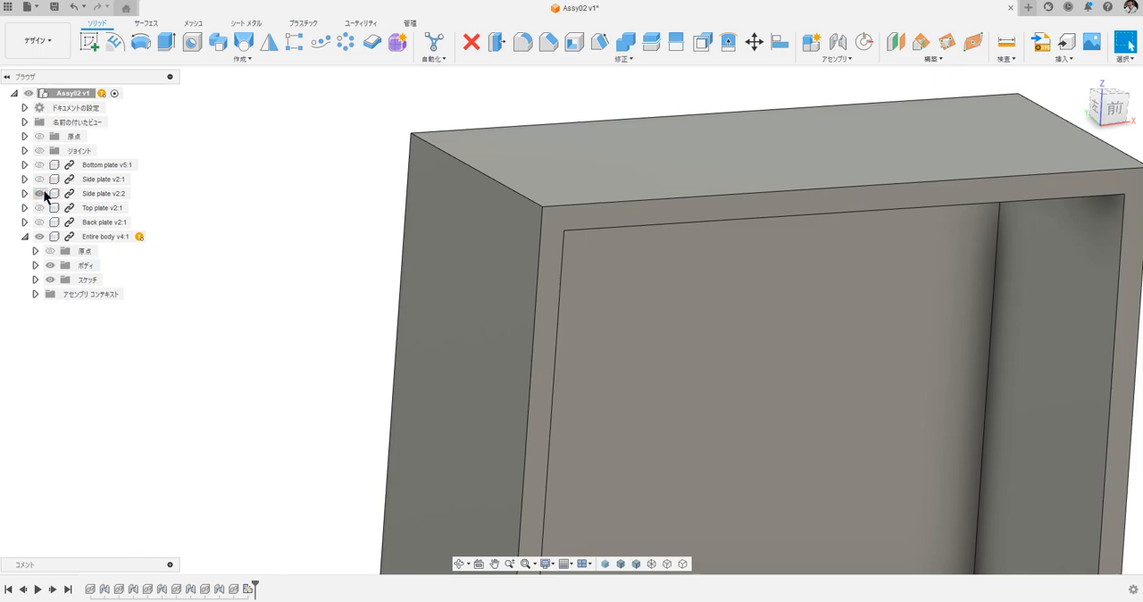
pyautogui.keyDown('shift'); pyautogui.moveTo(341, 232); pyautogui.dragTo(308, 236, button='middle'); pyautogui.keyUp('shift')
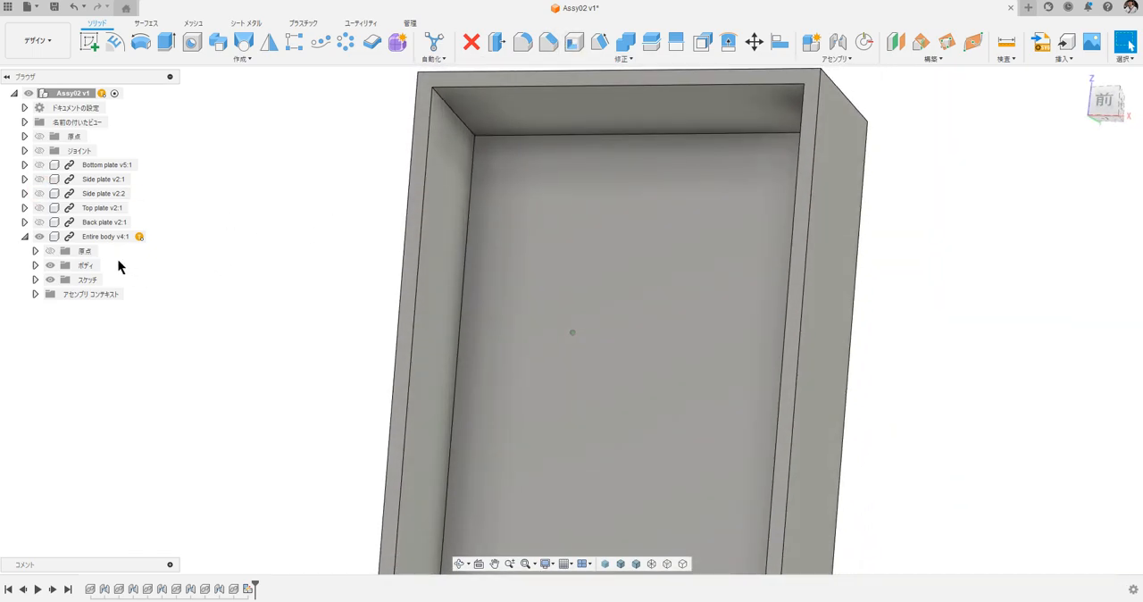
# Reopen Entire body for in-place editing, continuing in the existing assembly context コンテキスト2.
pyautogui.click(140, 236)
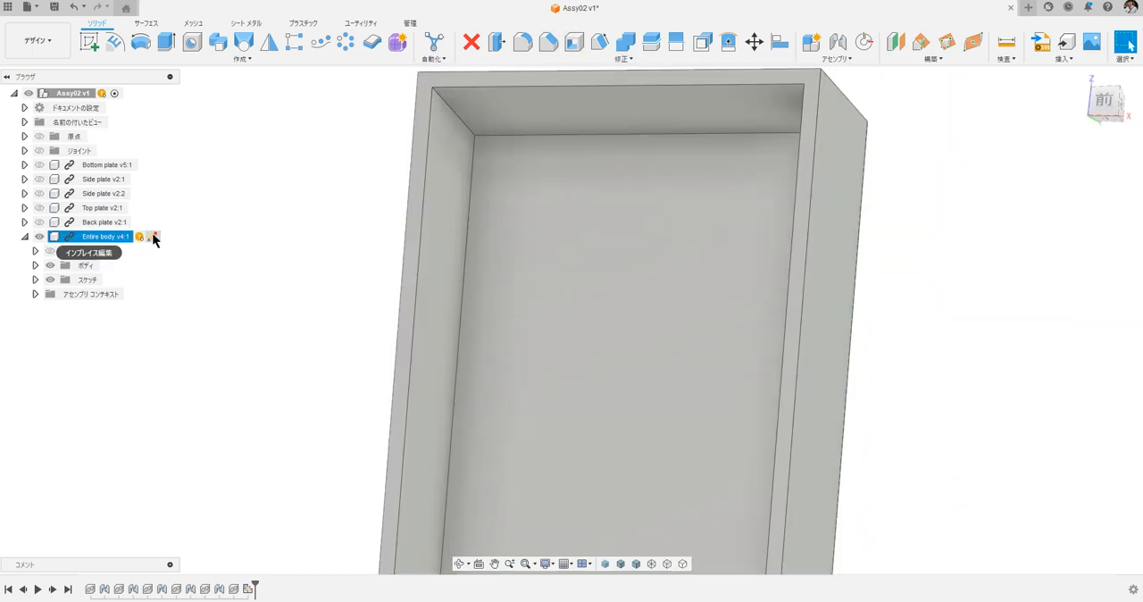
pyautogui.click(155, 236)
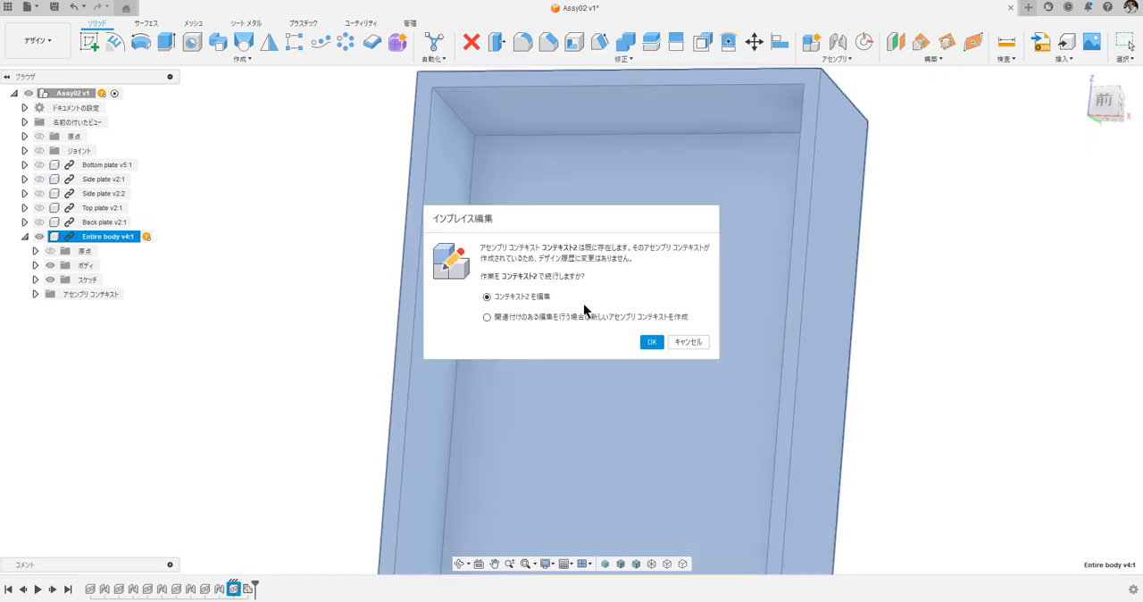
pyautogui.click(650, 342)
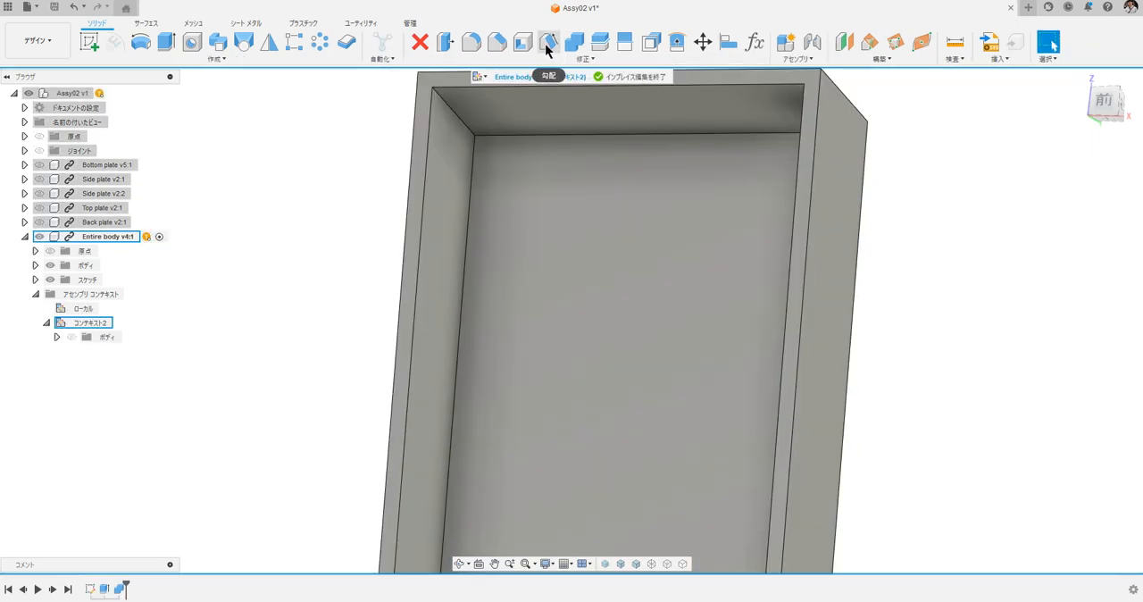
# Chamfer the edges around the inner back face of the box by 5 mm with an equal-distance chamfer.
pyautogui.click(497, 42)
pyautogui.click(585, 239)
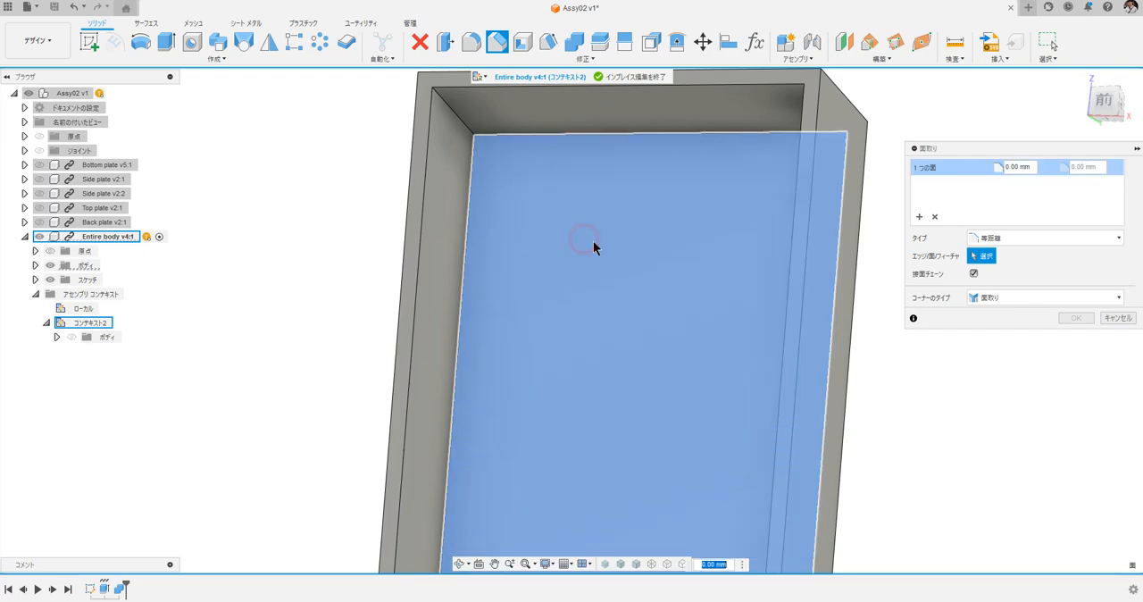
pyautogui.scroll(-4, 544, 209)
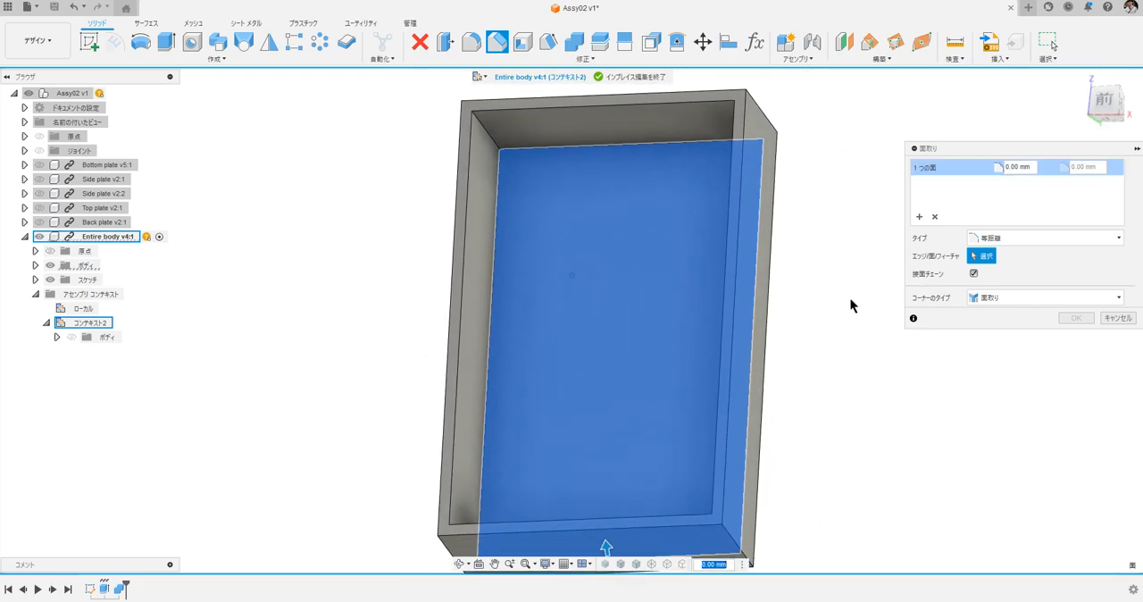
pyautogui.write('5')
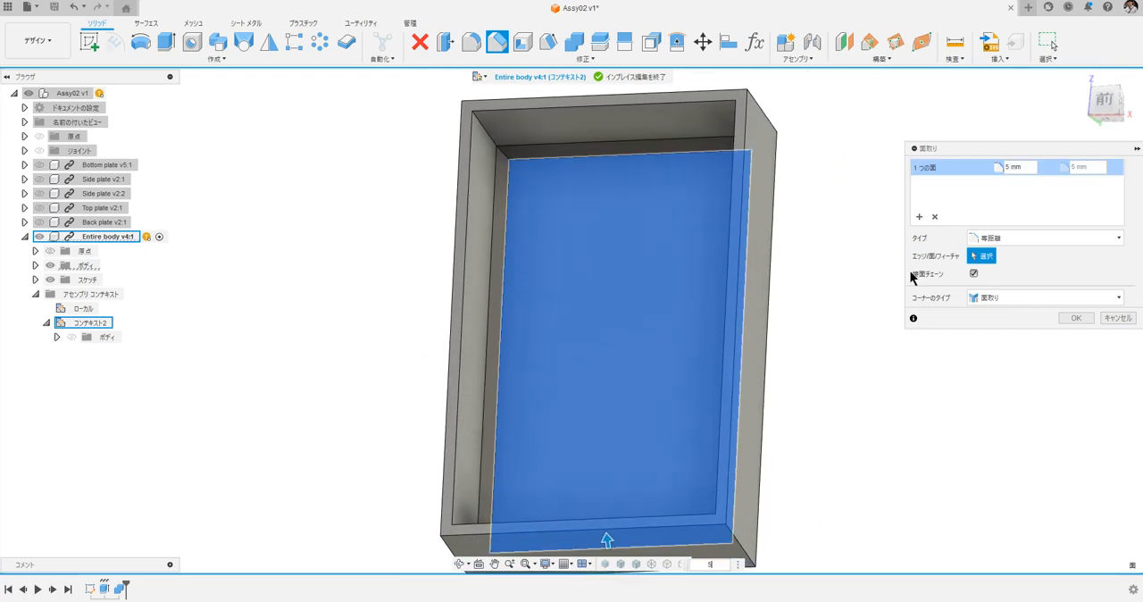
pyautogui.press('Return')
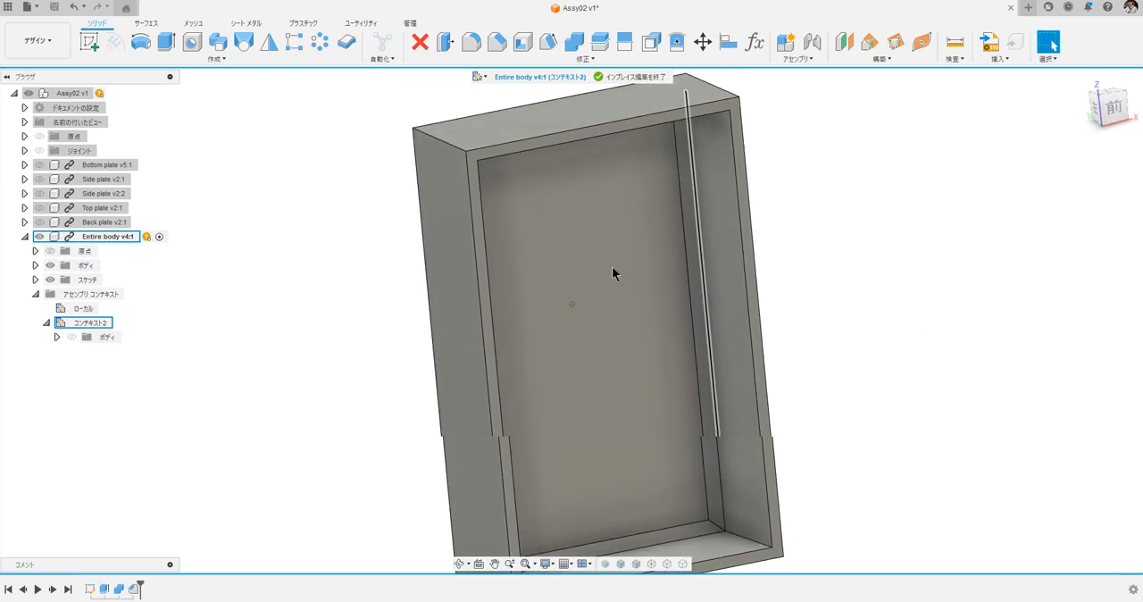
# Start another equal-distance chamfer on the cavity's four front-to-back inner corner edges, with a distance of 5 mm.
pyautogui.click(495, 42)
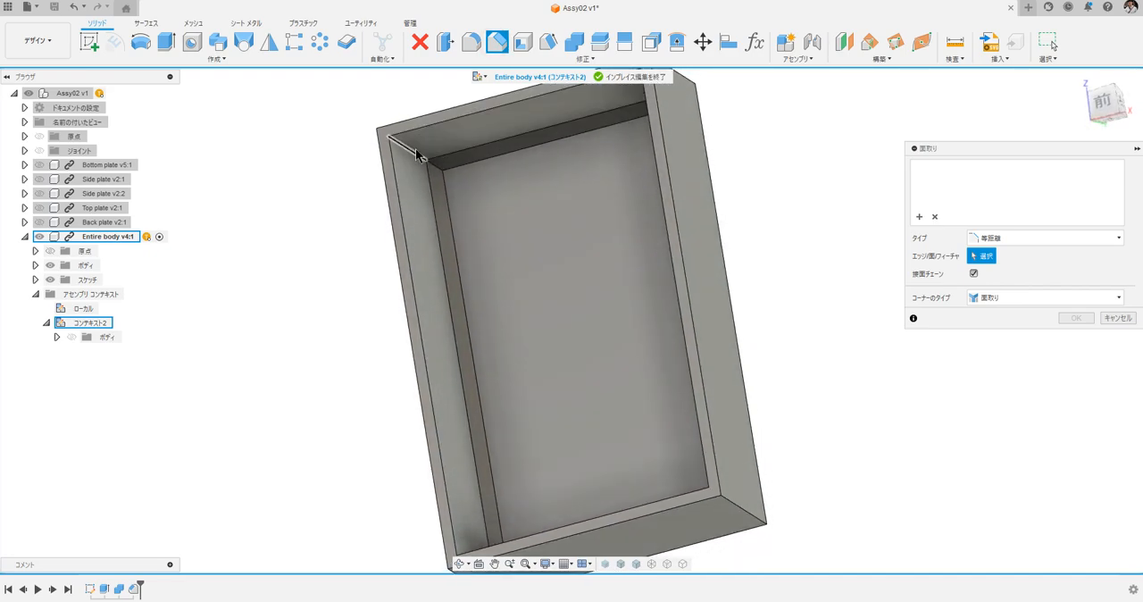
pyautogui.click(416, 151)
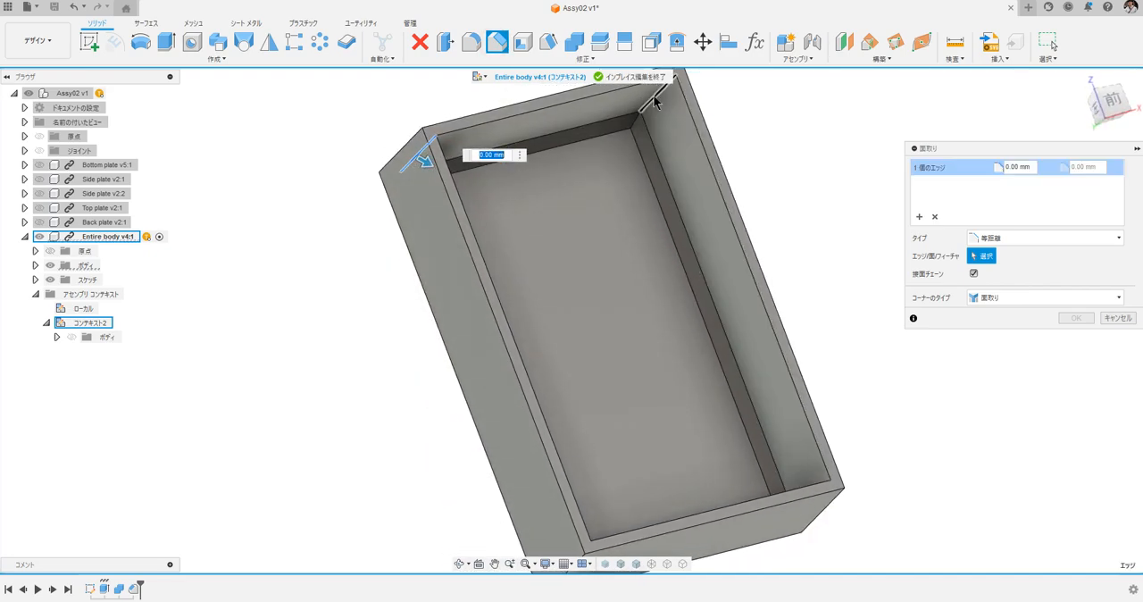
pyautogui.click(657, 101)
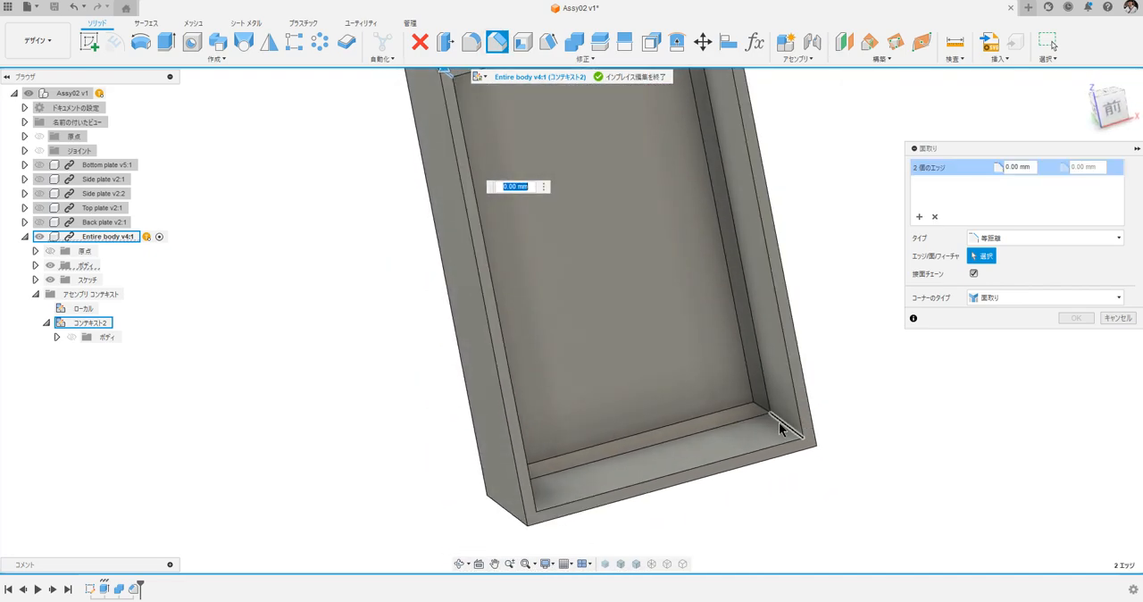
pyautogui.click(778, 428)
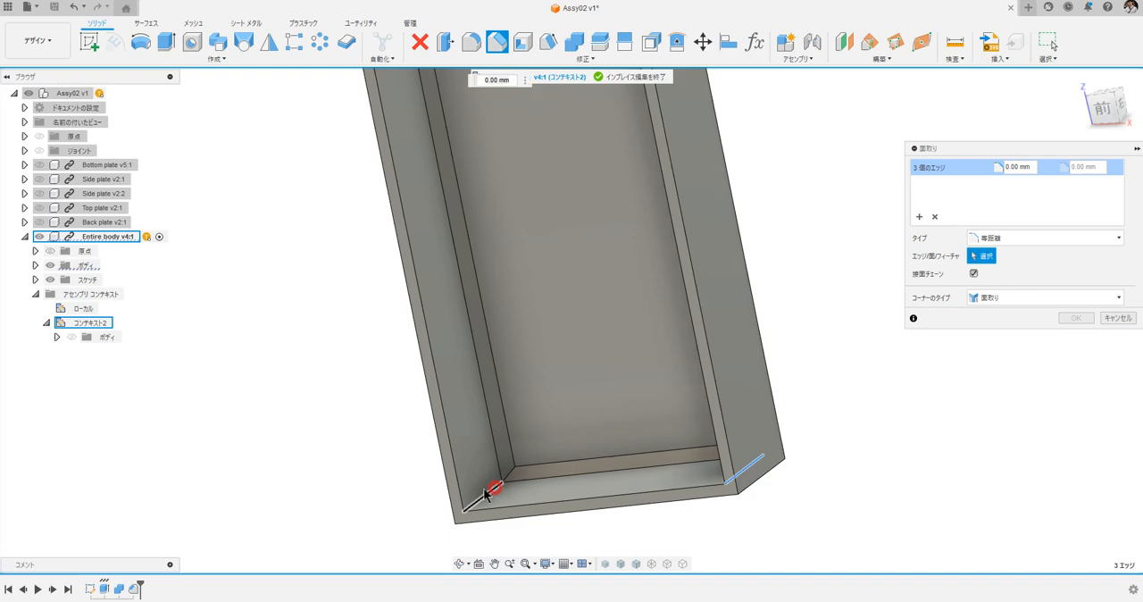
pyautogui.write('5')
pyautogui.press('Return')
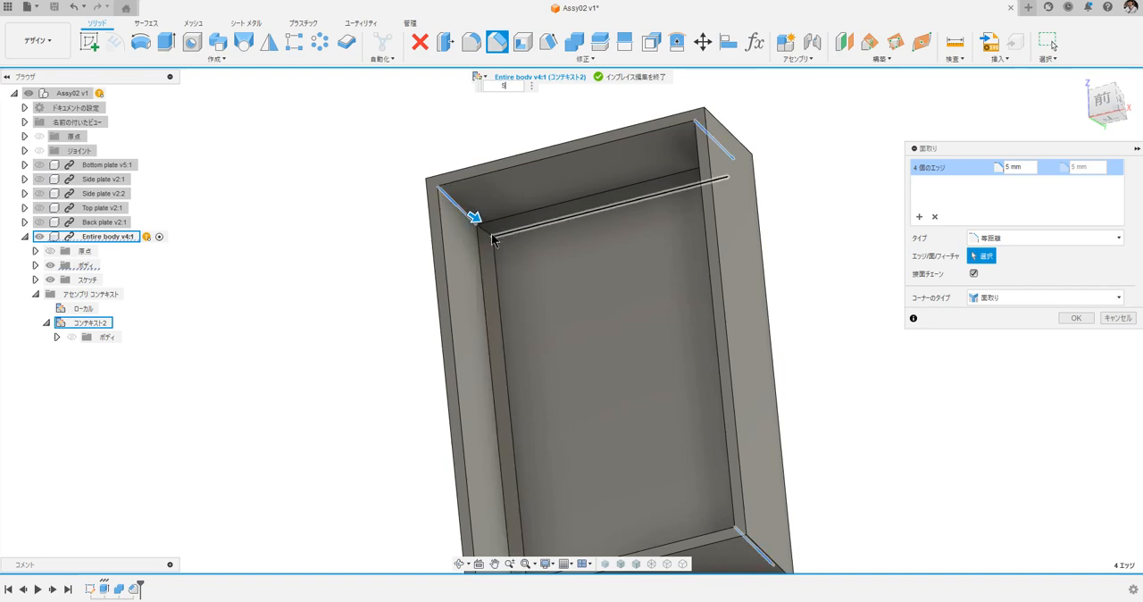
# Add the short edges at the cavity's four back corners to the chamfer selection and apply the chamfer.
pyautogui.click(492, 236)
pyautogui.keyDown('shift'); pyautogui.moveTo(598, 306); pyautogui.dragTo(600, 308, button='middle'); pyautogui.keyUp('shift')
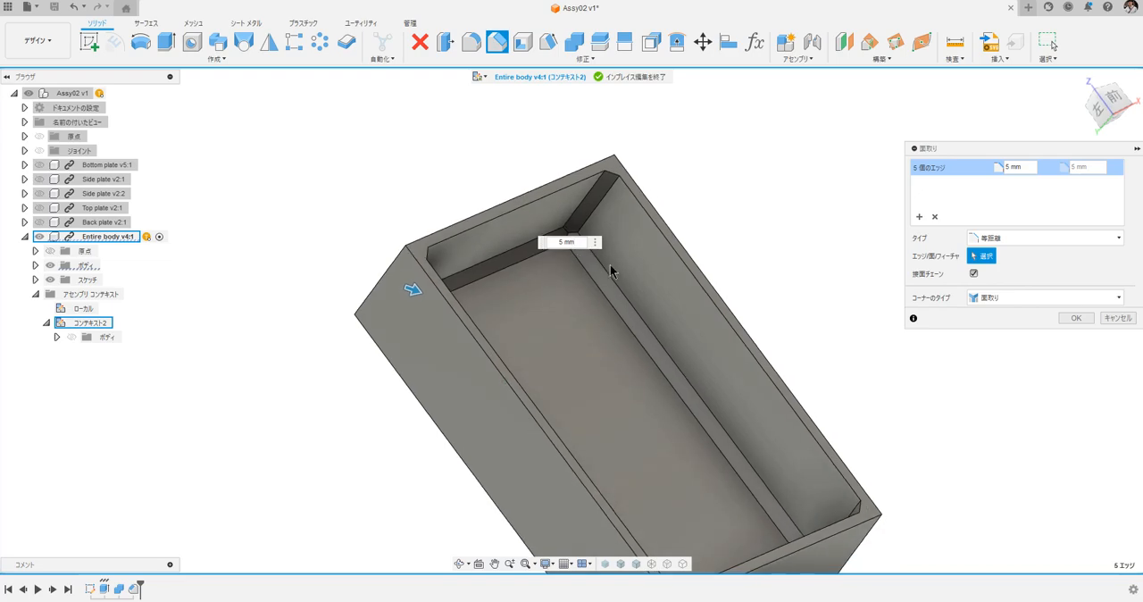
pyautogui.click(568, 233)
pyautogui.keyDown('shift'); pyautogui.moveTo(743, 278); pyautogui.dragTo(733, 299, button='middle'); pyautogui.keyUp('shift')
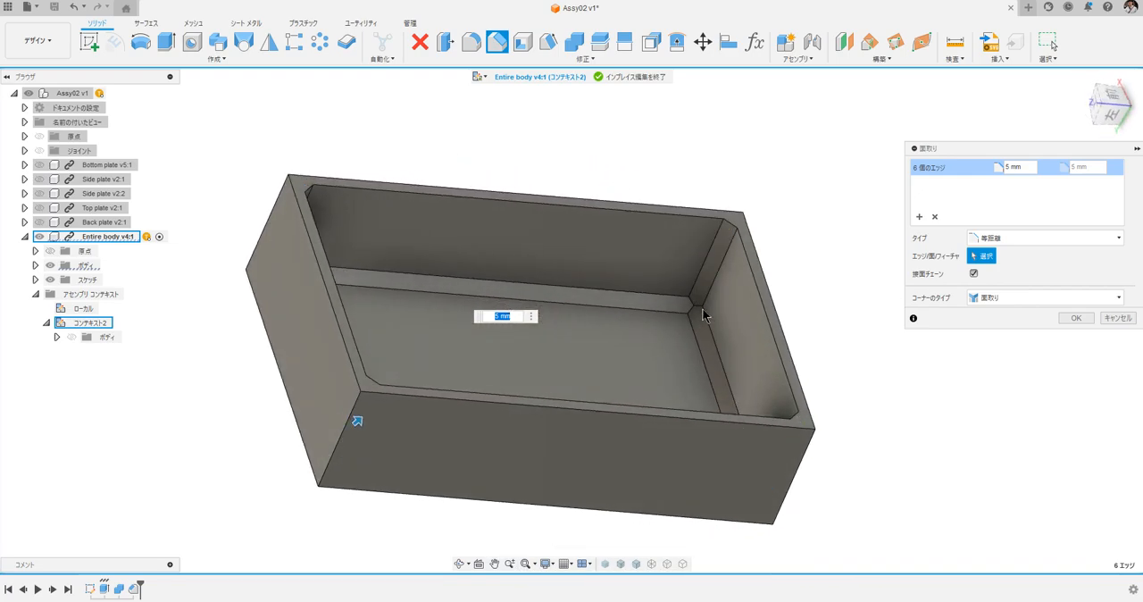
pyautogui.click(703, 314)
pyautogui.keyDown('shift'); pyautogui.moveTo(836, 336); pyautogui.dragTo(693, 479, button='middle'); pyautogui.keyUp('shift')
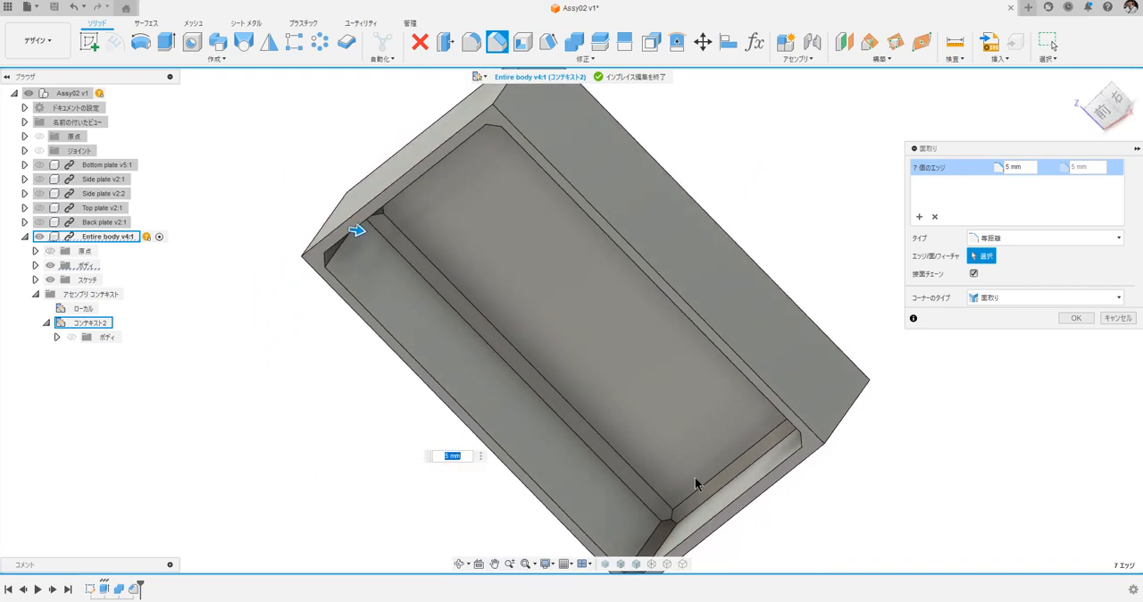
pyautogui.click(669, 527)
pyautogui.keyDown('shift'); pyautogui.moveTo(747, 535); pyautogui.dragTo(1037, 412, button='middle'); pyautogui.keyUp('shift')
pyautogui.click(1077, 318)
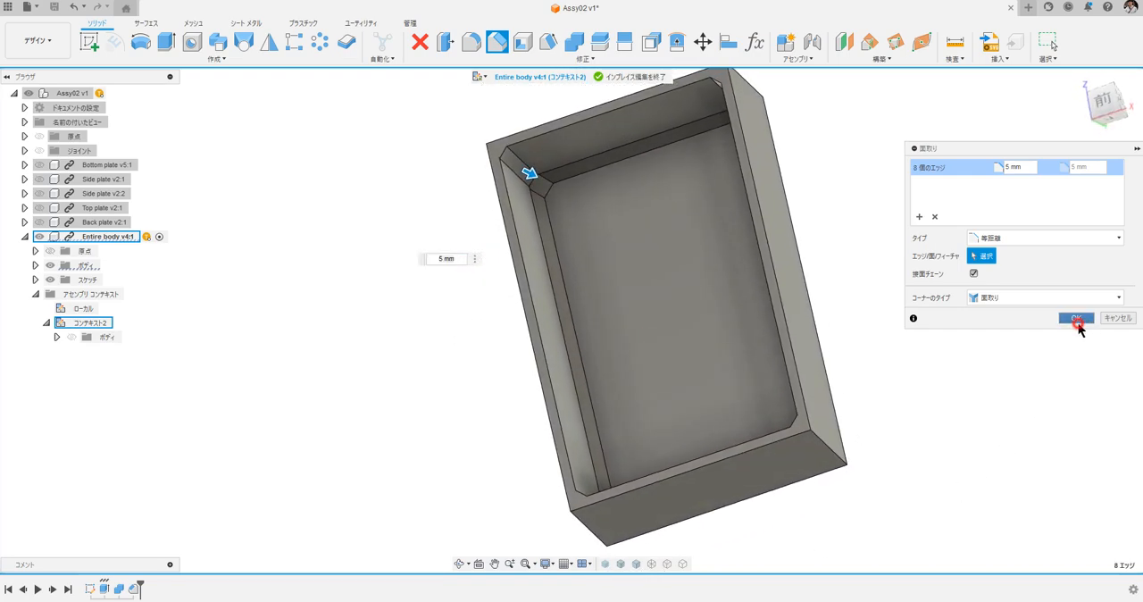
pyautogui.keyDown('shift'); pyautogui.moveTo(1078, 323); pyautogui.dragTo(995, 366, button='middle'); pyautogui.keyUp('shift')
pyautogui.hscroll(3, 993, 365)
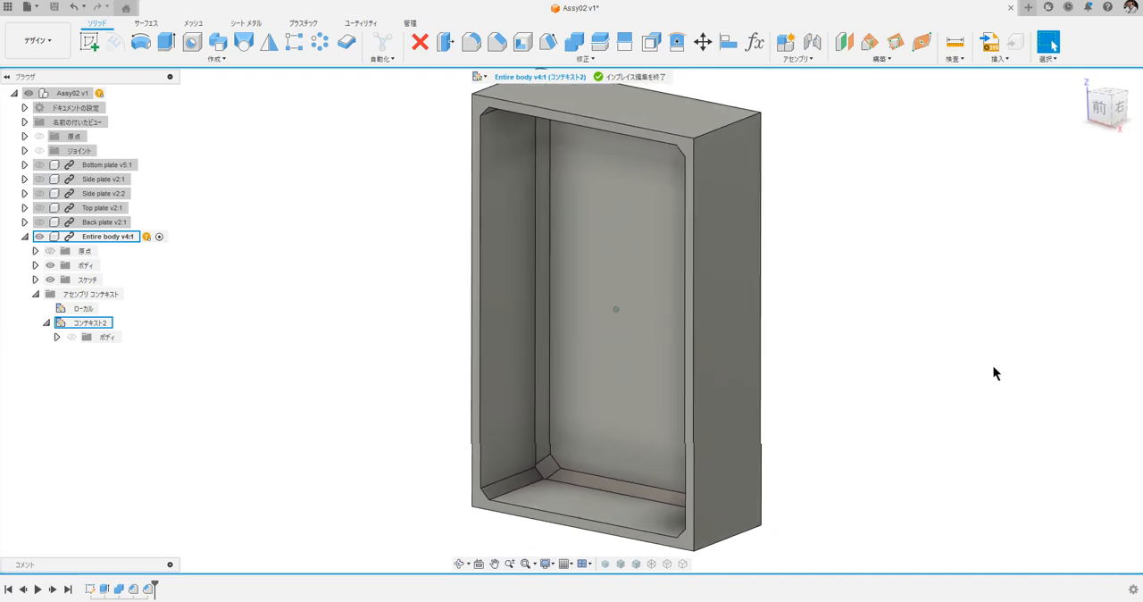